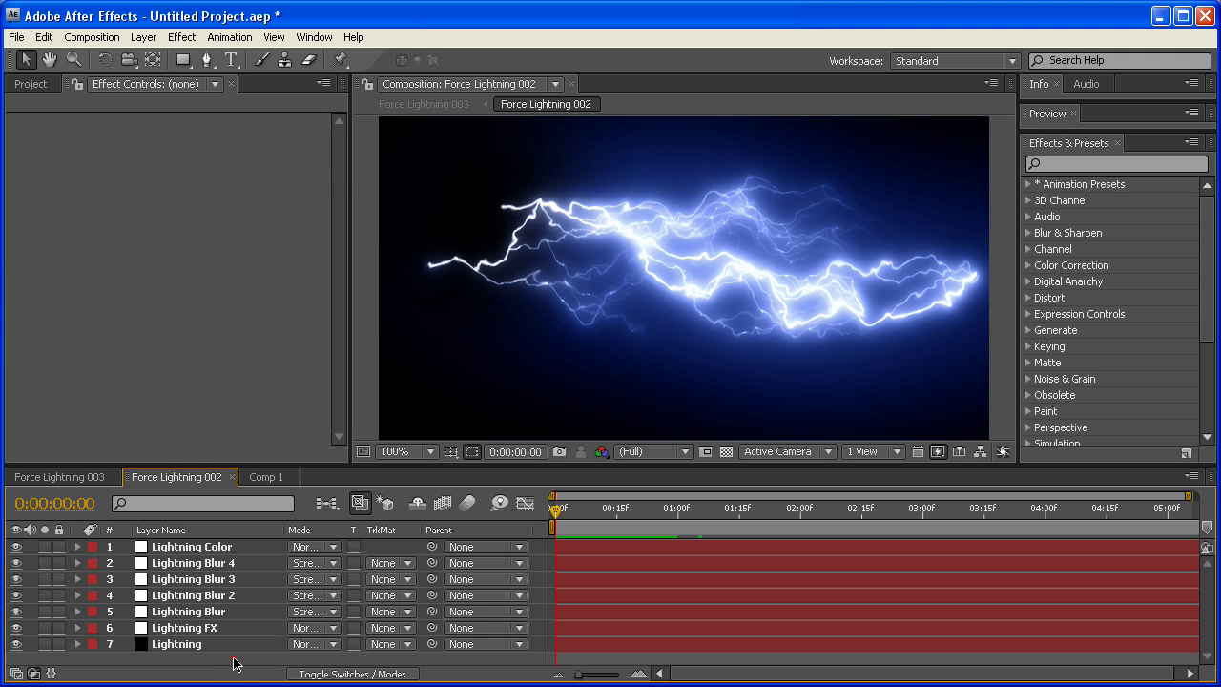
- Preview the lightning animation and scrub back through its early frames
key(space)
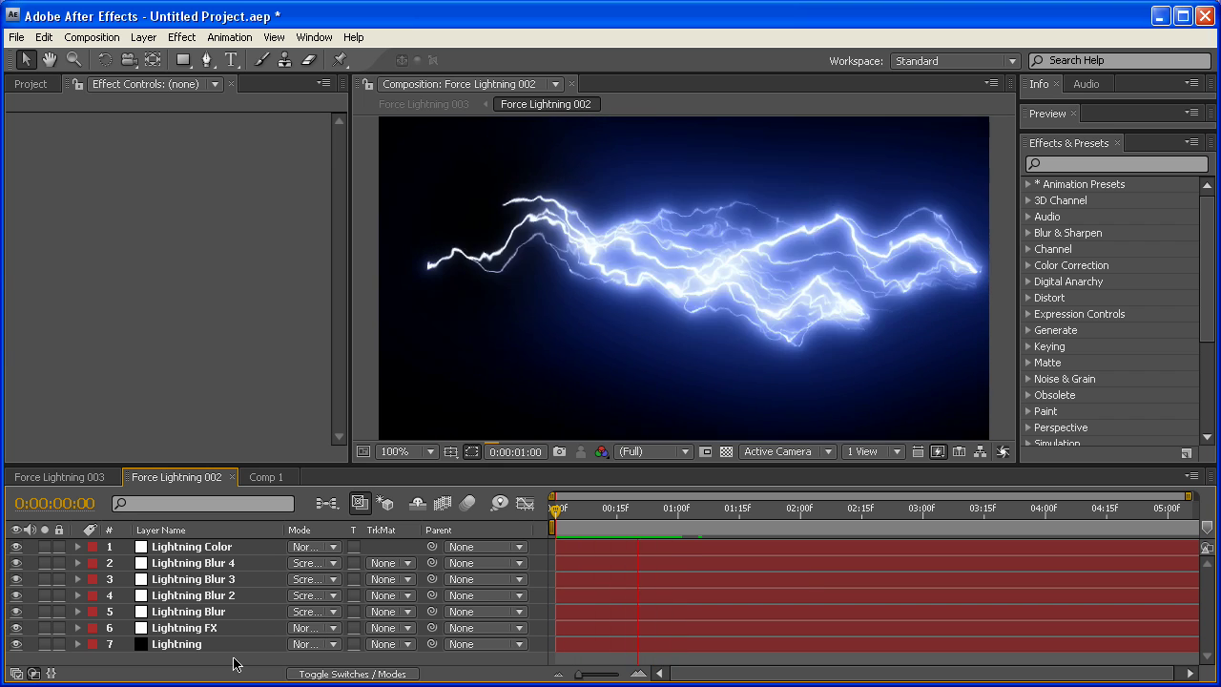
key(space)
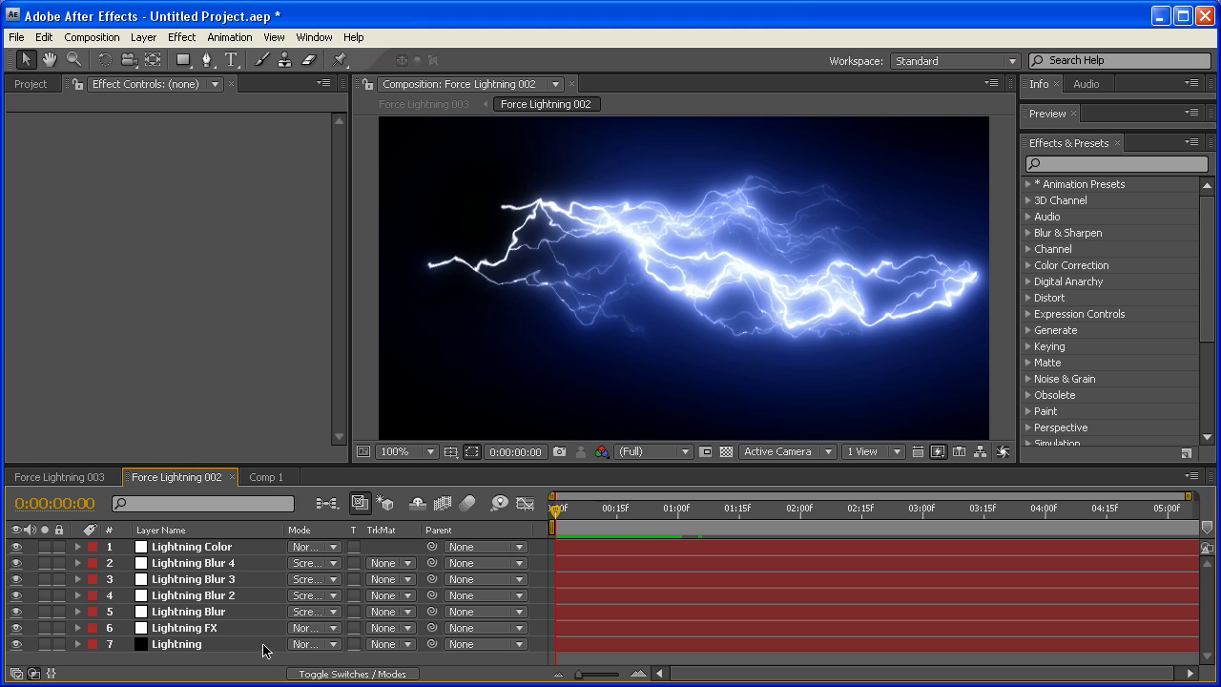
drag(589, 517, 556, 517)
- Create a comp from Force Lightning 002.avi and close the Force Lightning 004 comp
click(36, 85)
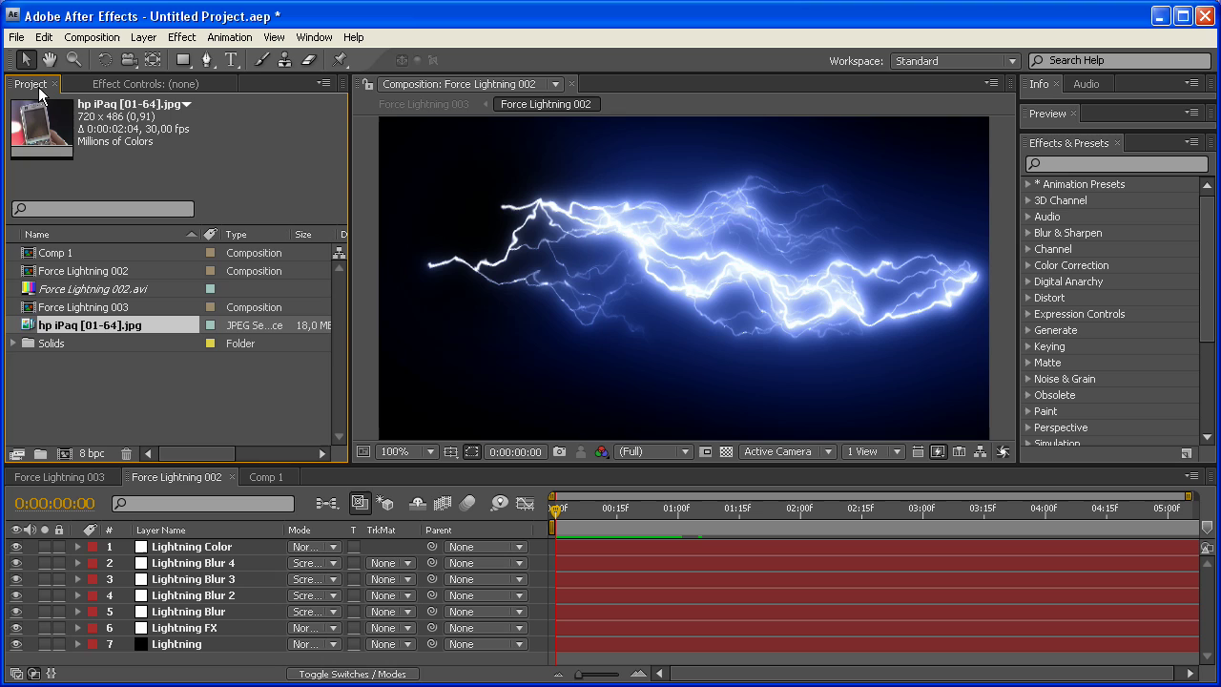
click(90, 363)
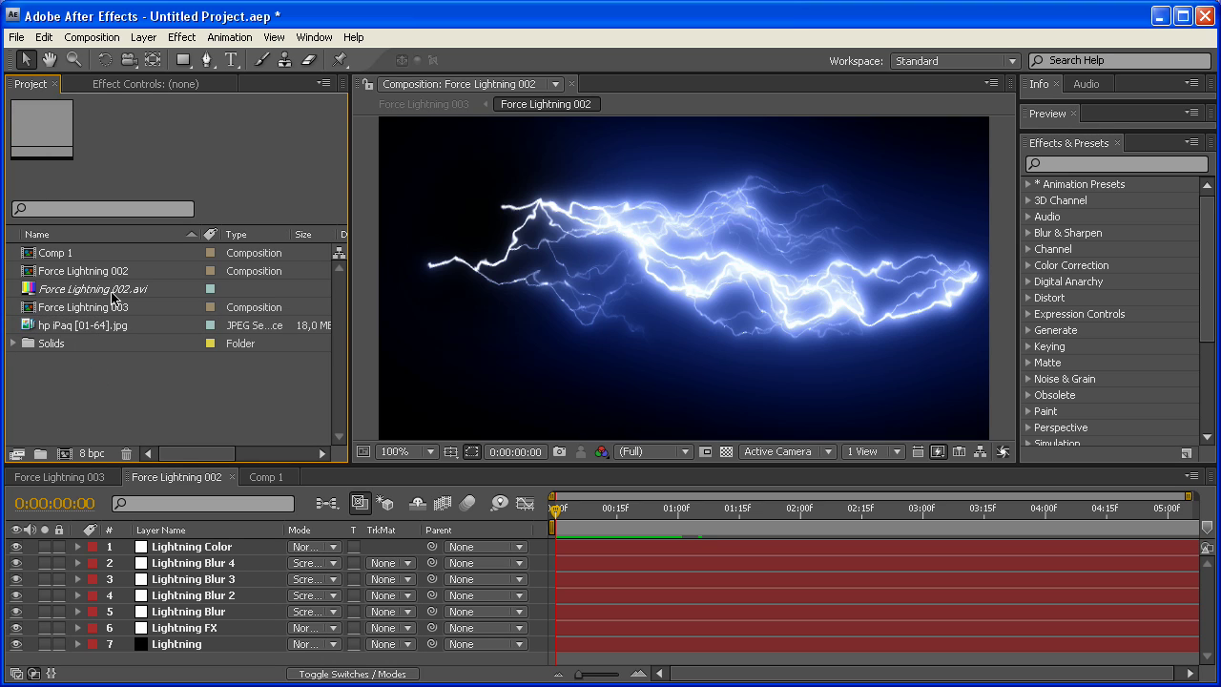
click(115, 290)
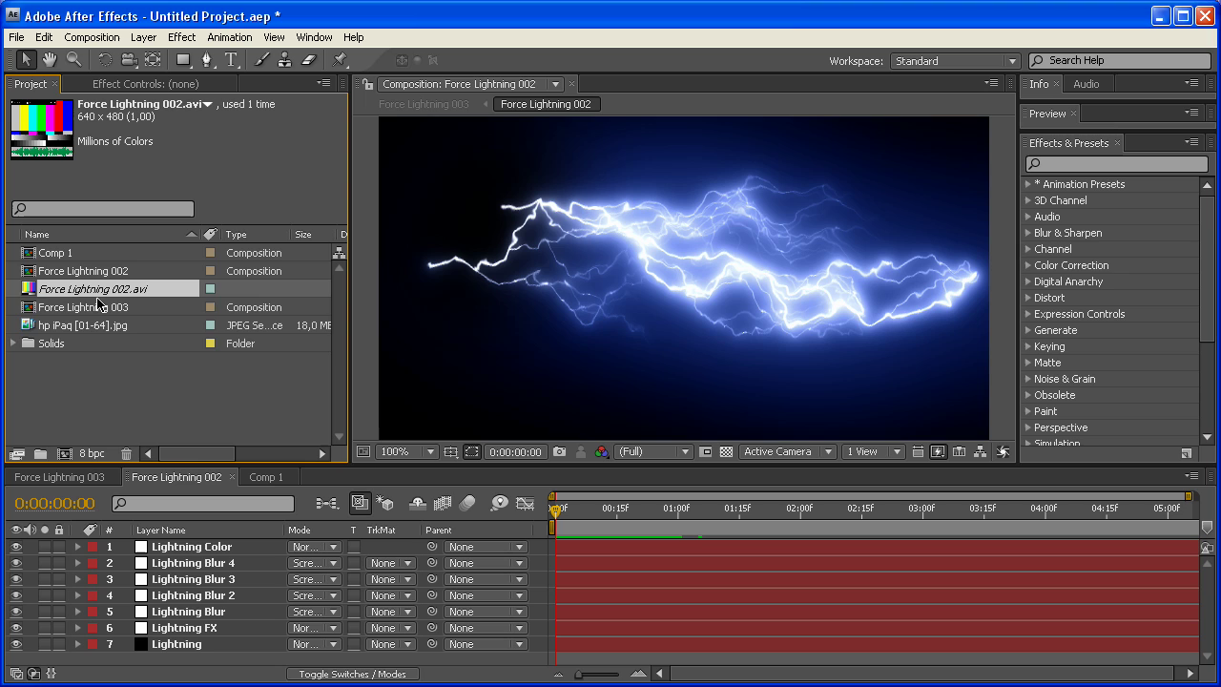
drag(63, 453, 63, 453)
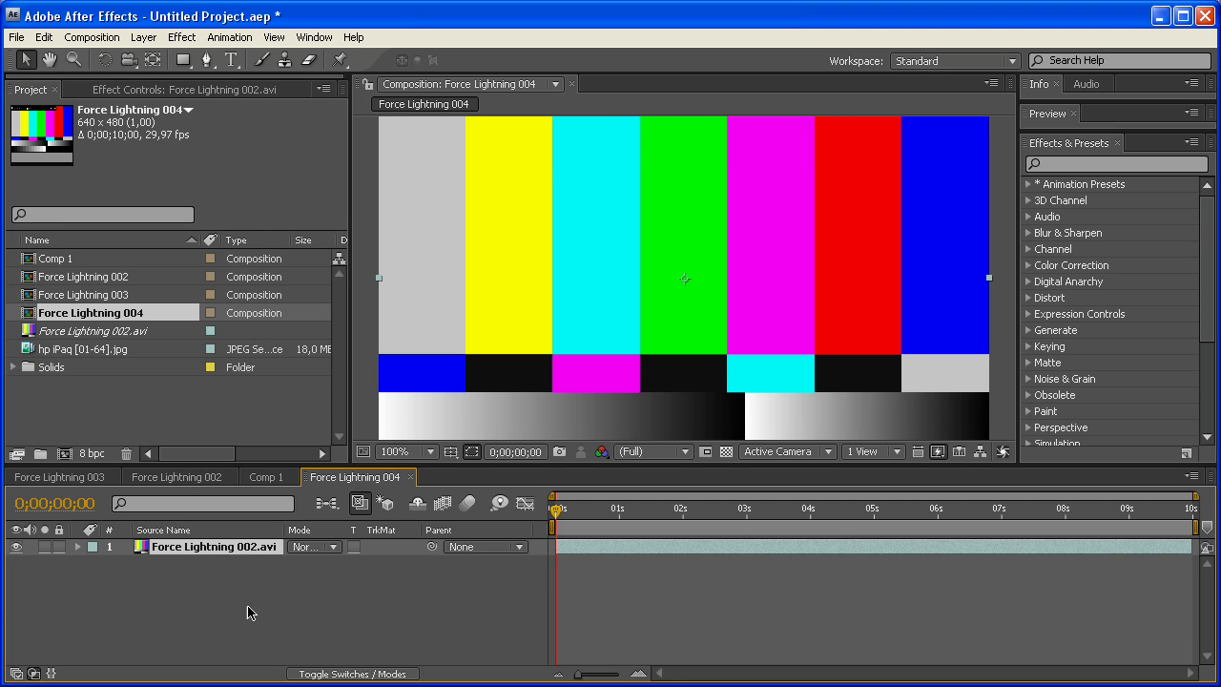
click(410, 476)
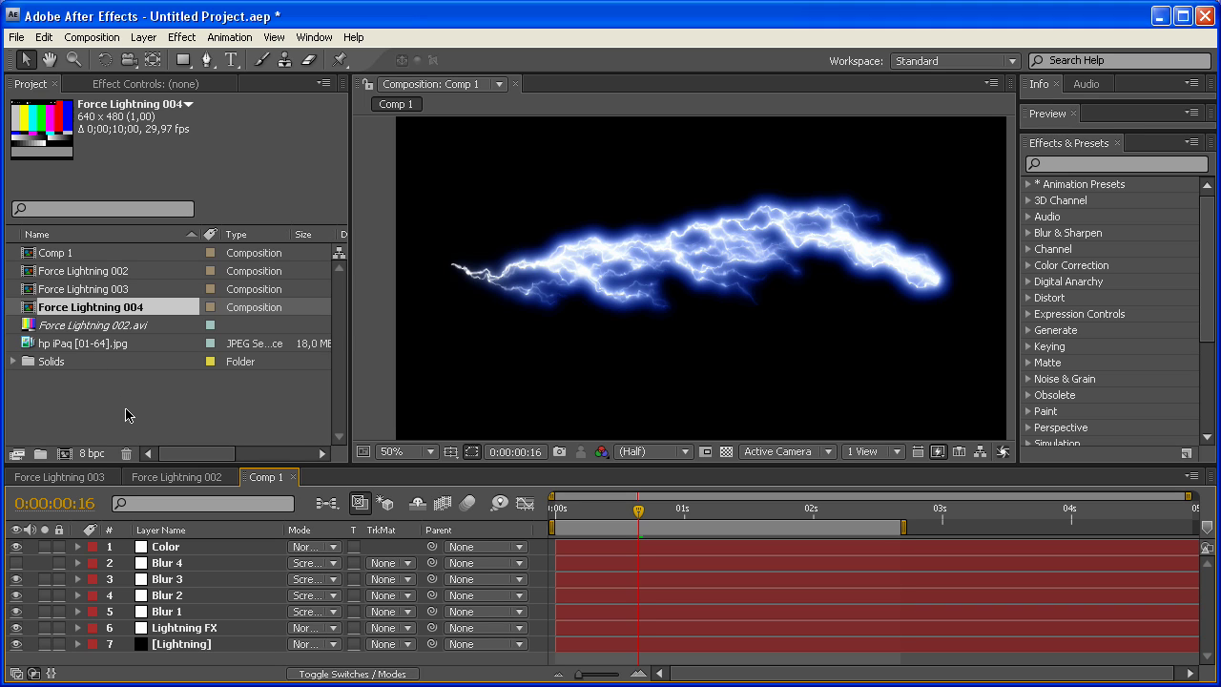
- Create a new comp from hp iPaq [01-64].jpg and check its later frames
click(112, 343)
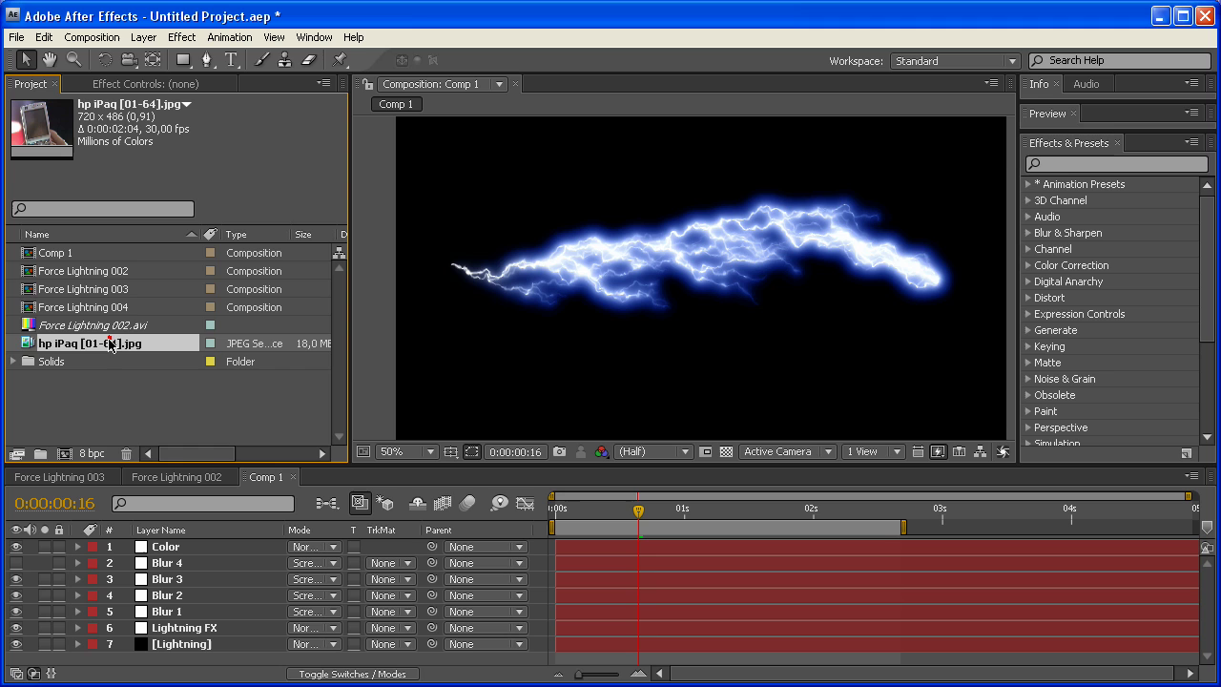
drag(95, 346, 78, 459)
drag(594, 509, 541, 516)
click(625, 603)
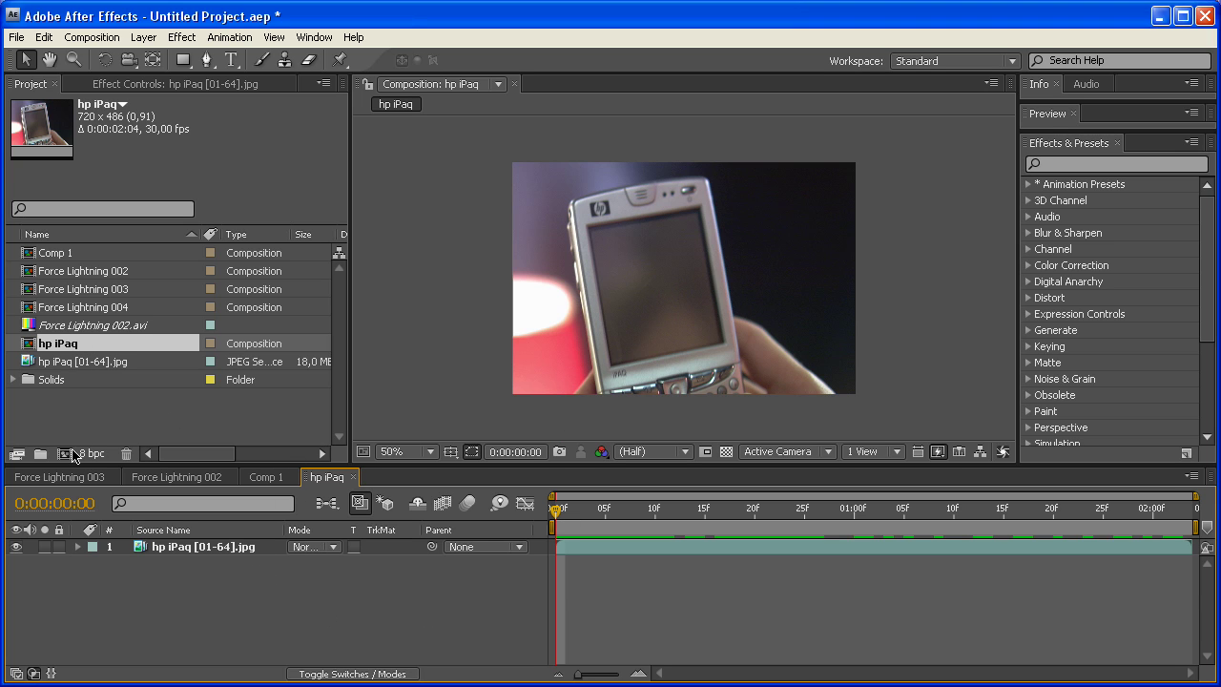
click(167, 477)
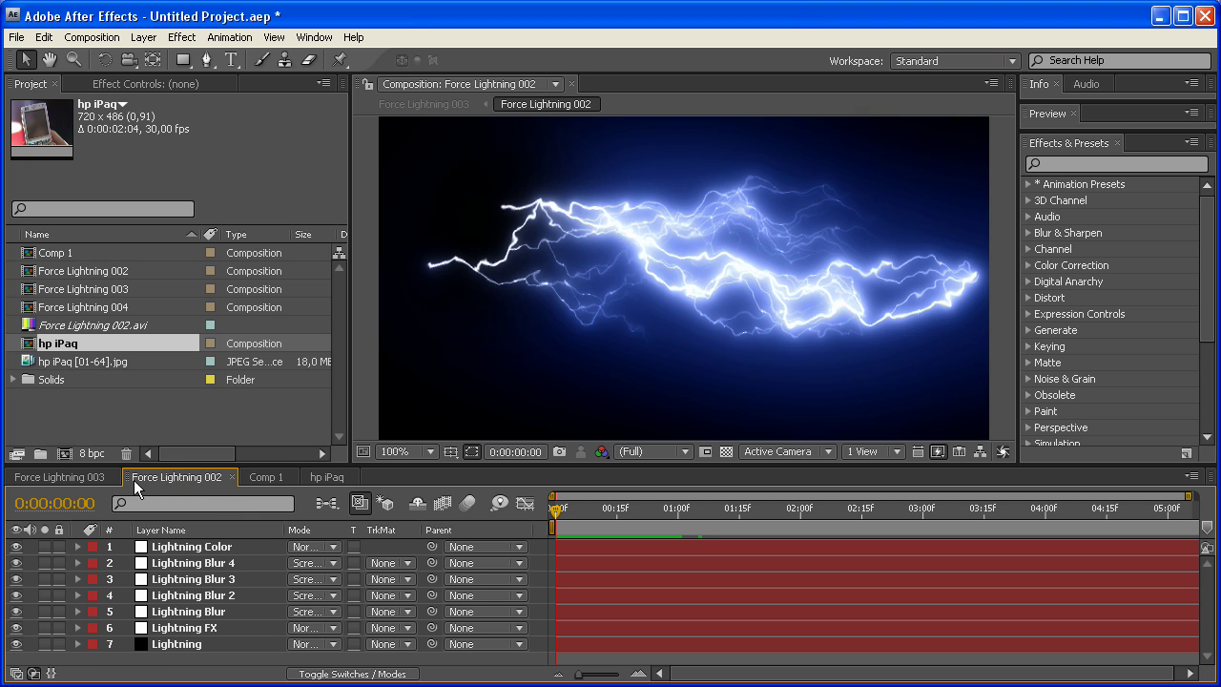
click(326, 477)
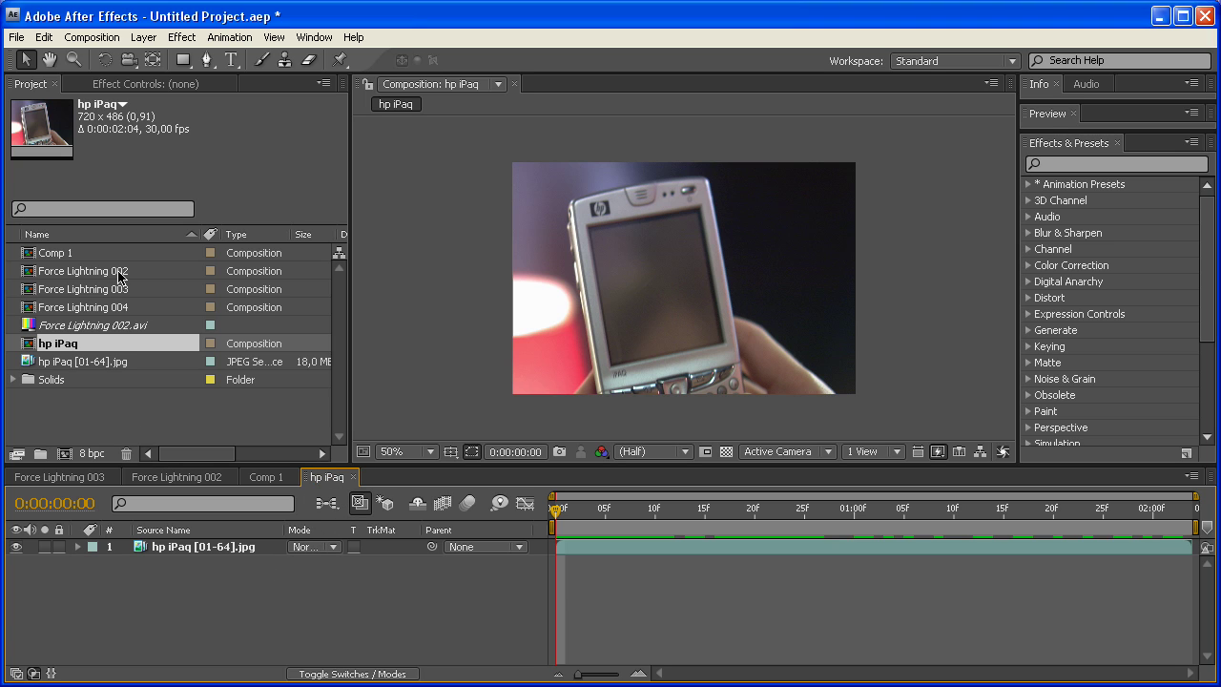
- Place Force Lightning 002 above the hp iPaq footage and check the first frames
drag(120, 278, 169, 545)
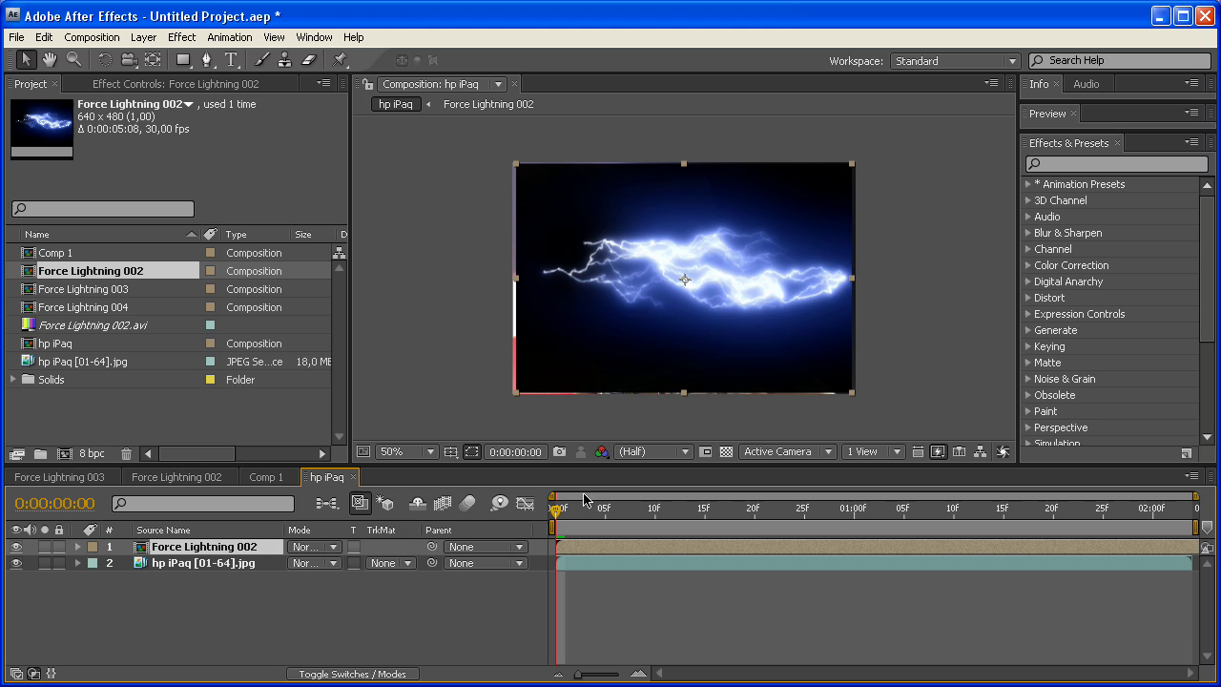
click(564, 518)
mouse_move(563, 518)
mouse_down()
mouse_move(646, 518)
mouse_move(555, 518)
mouse_up()
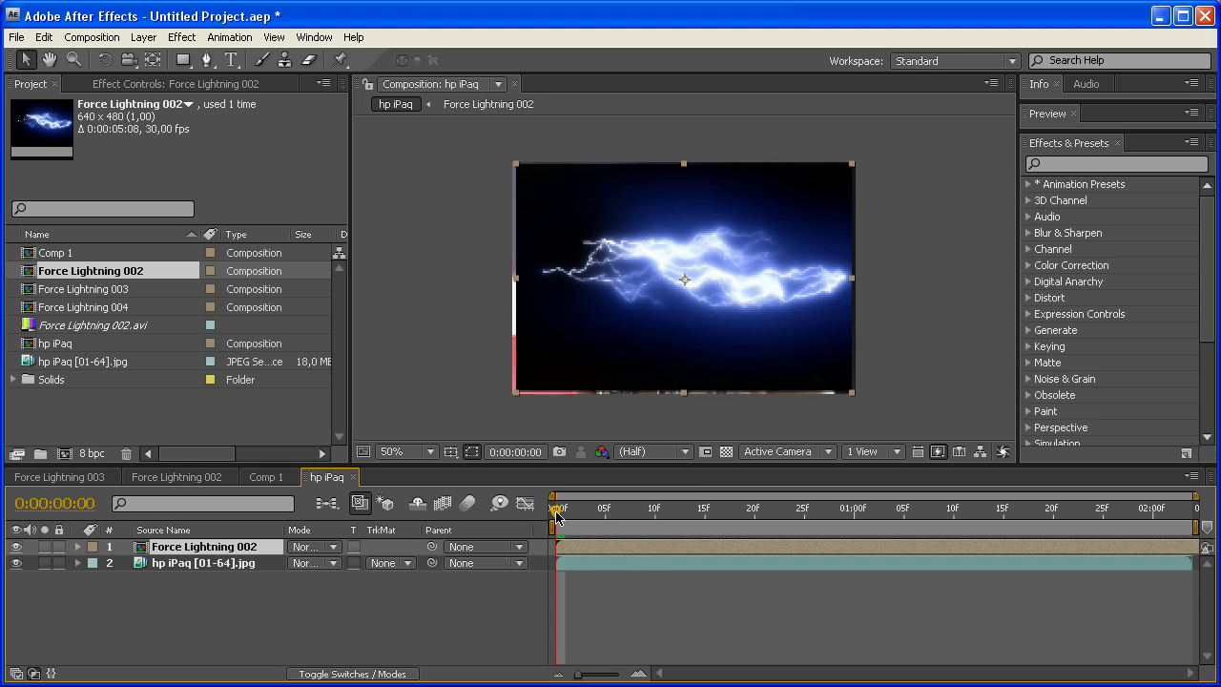
- Try Overlay, Add and Screen blend modes on the lightning layer, ending on Screen
click(312, 546)
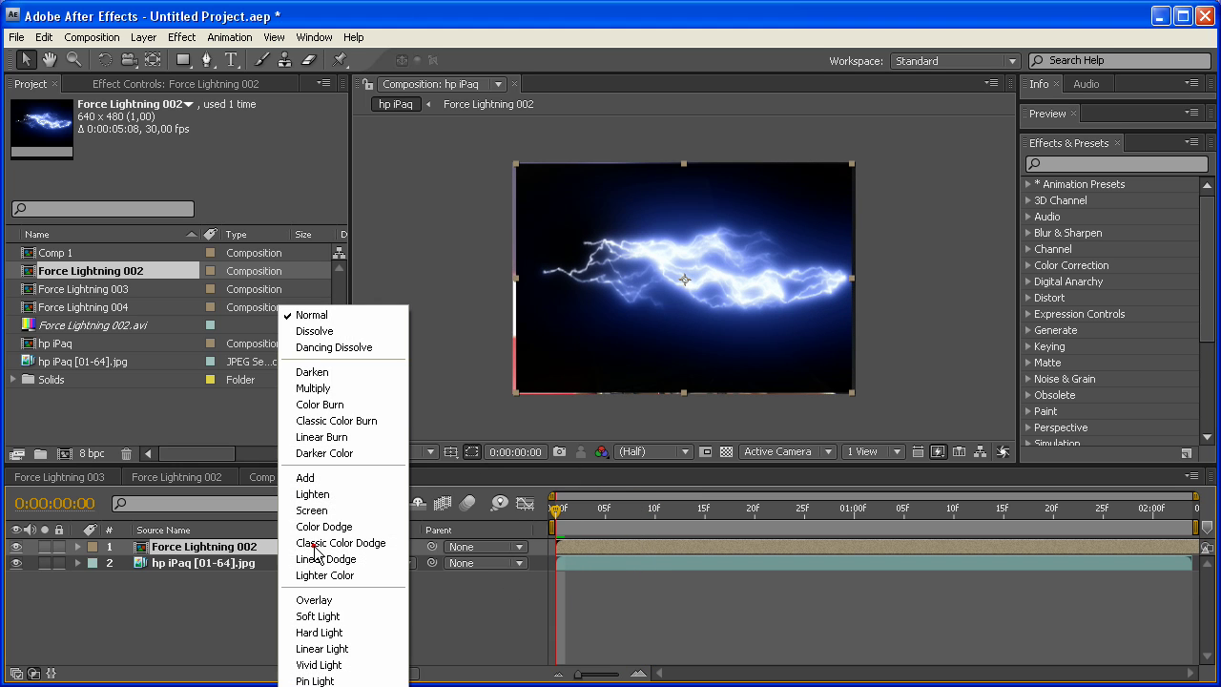
click(223, 627)
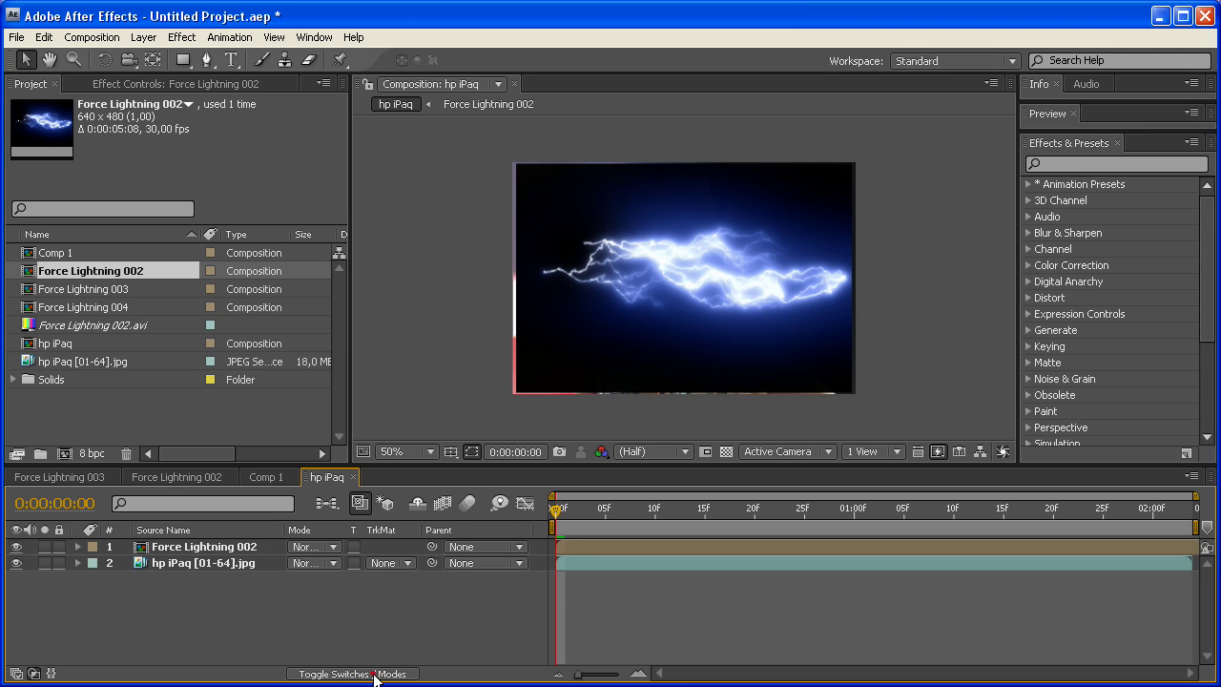
click(332, 550)
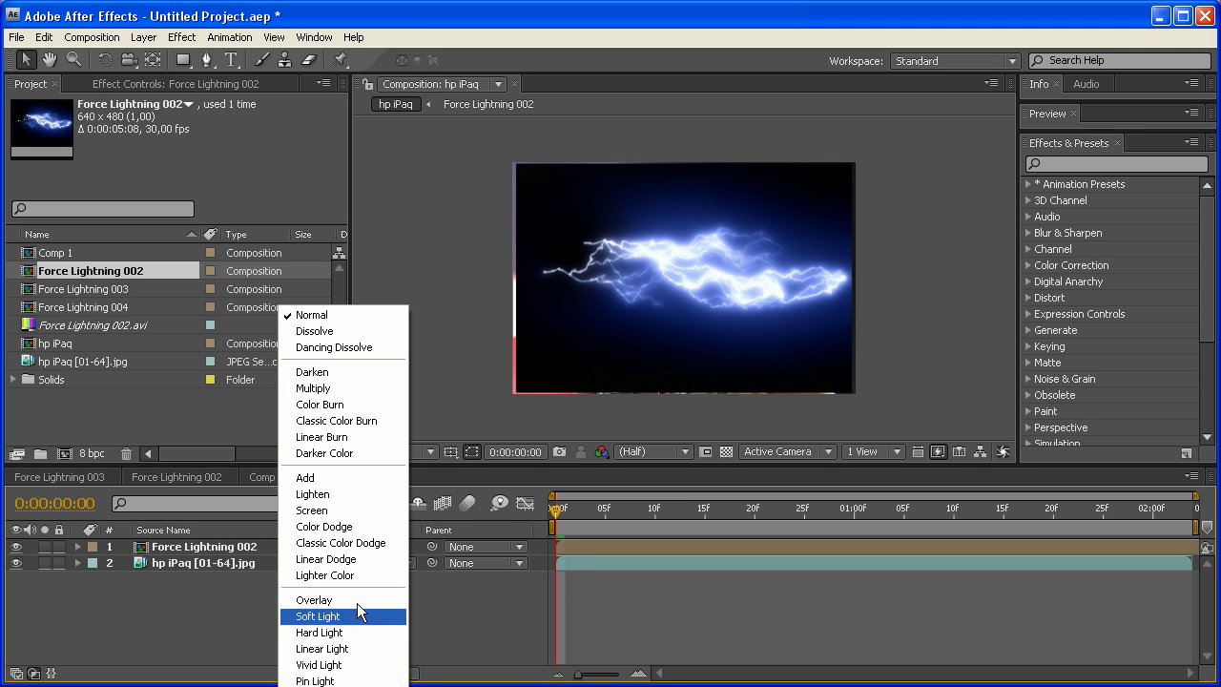
click(358, 601)
click(333, 546)
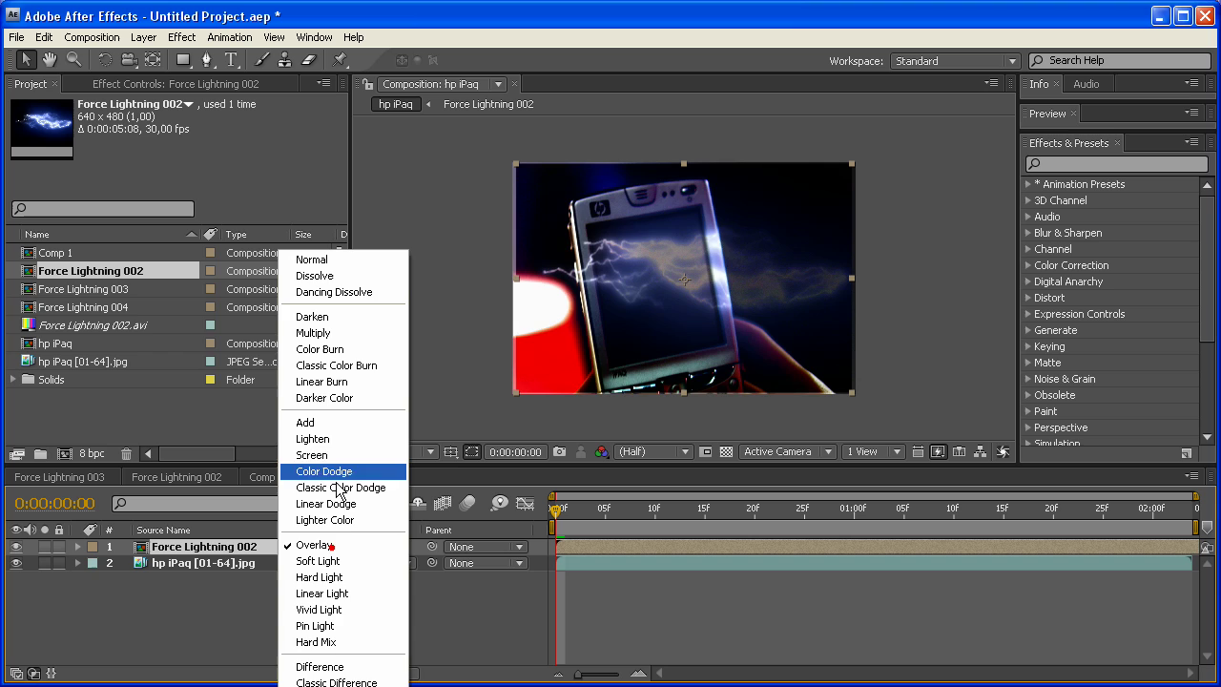
click(336, 428)
click(333, 547)
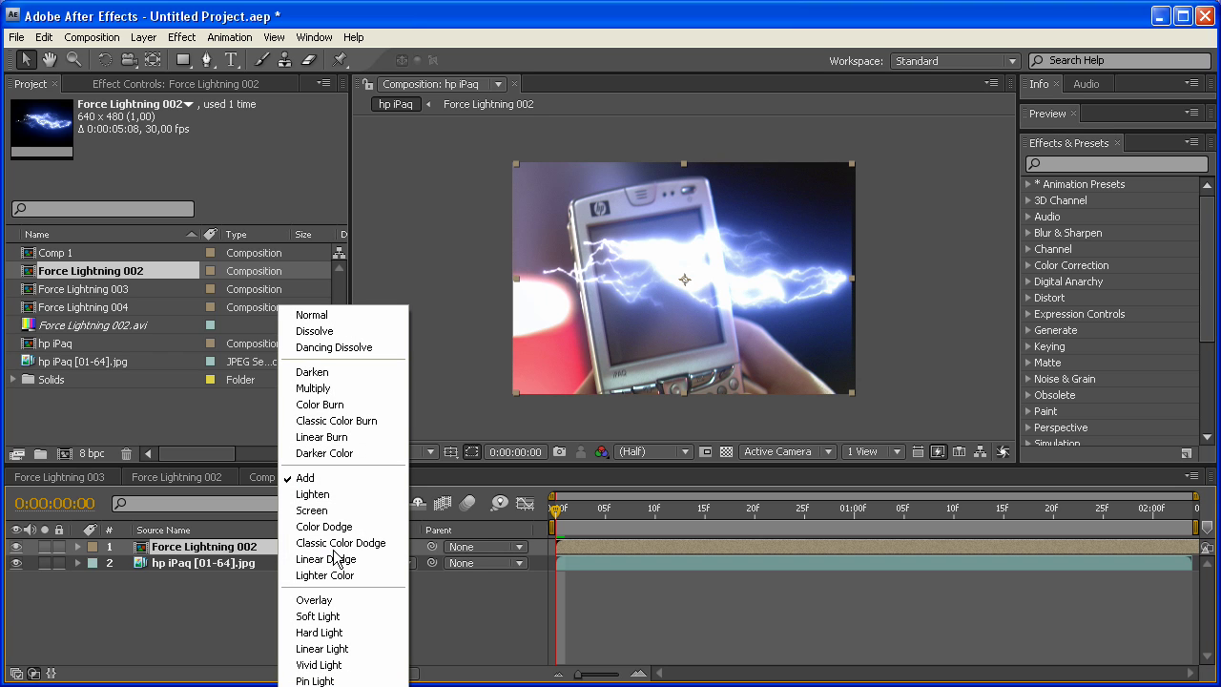
click(329, 510)
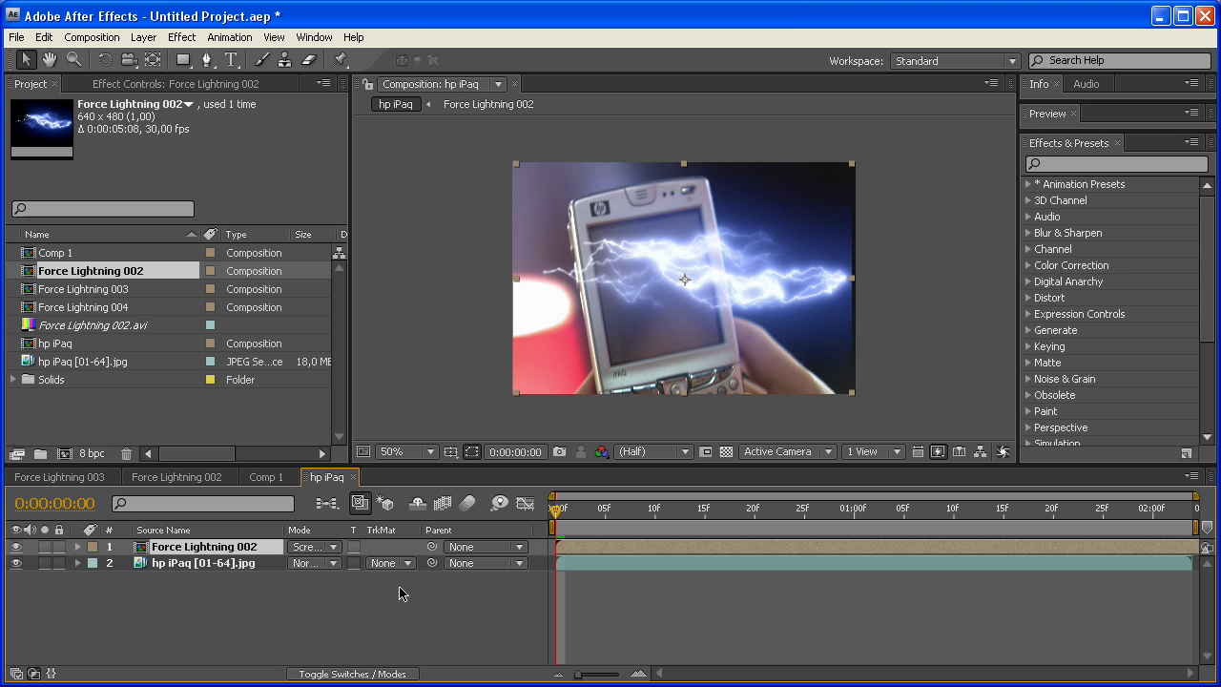
- Set the Force Lightning 002 layer's blend mode to Add and preview later frames
click(93, 481)
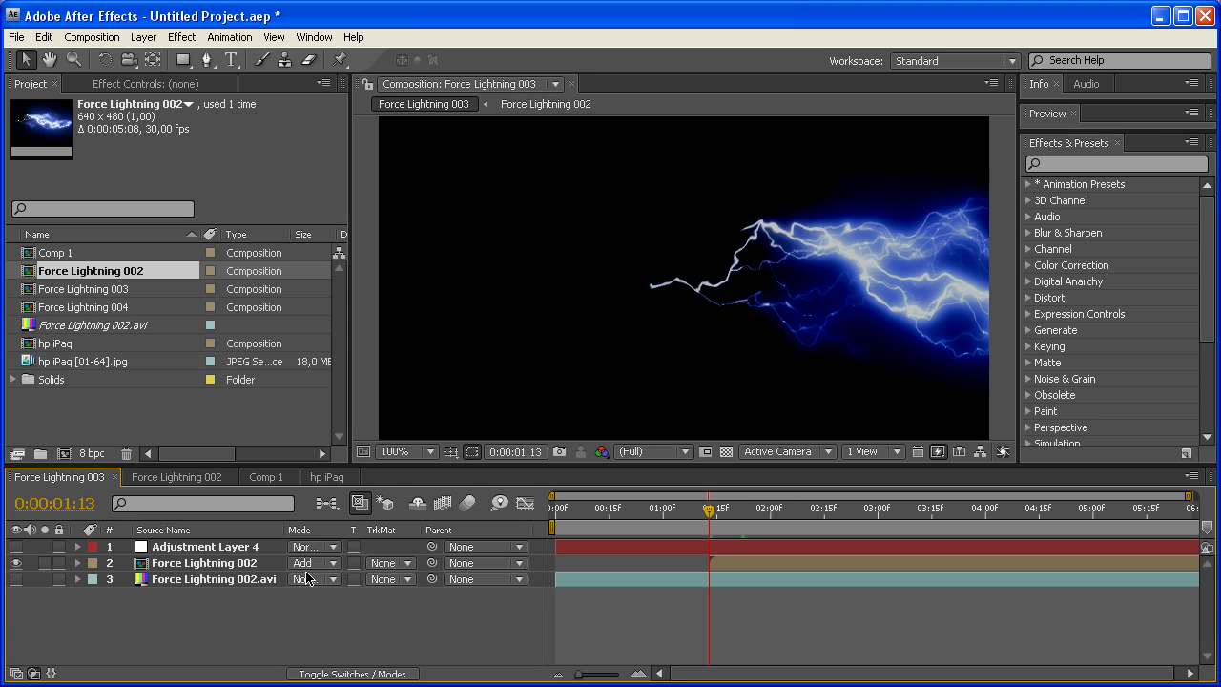
click(327, 477)
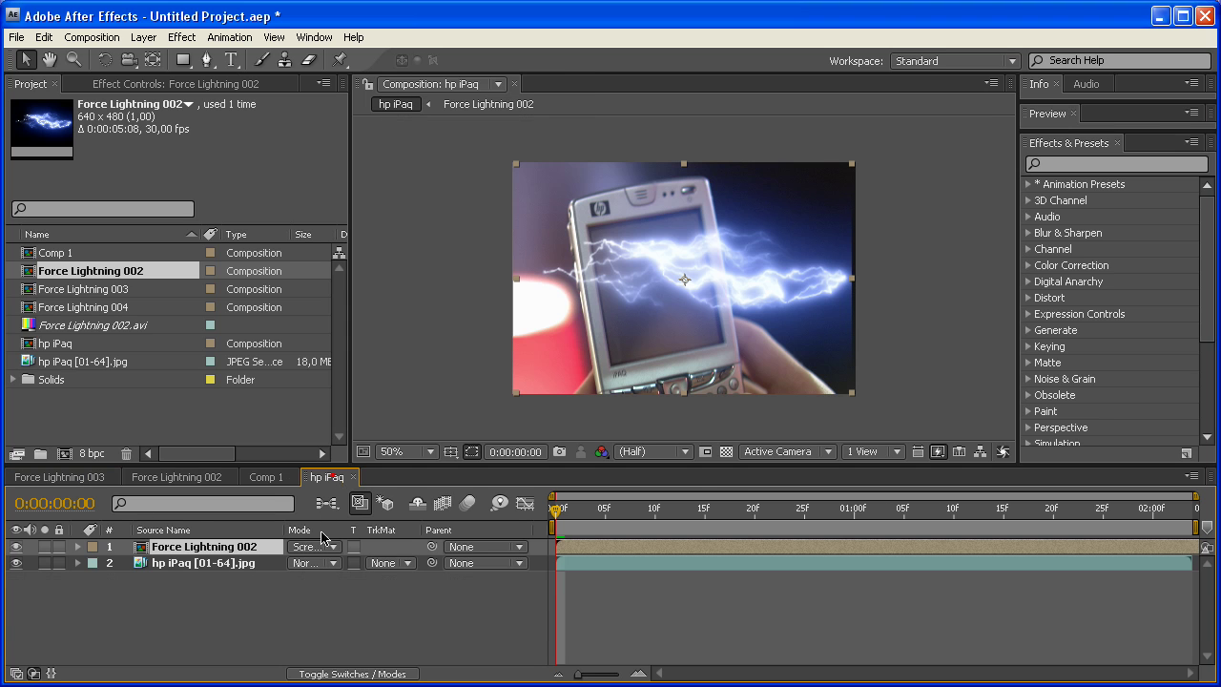
click(324, 546)
click(353, 478)
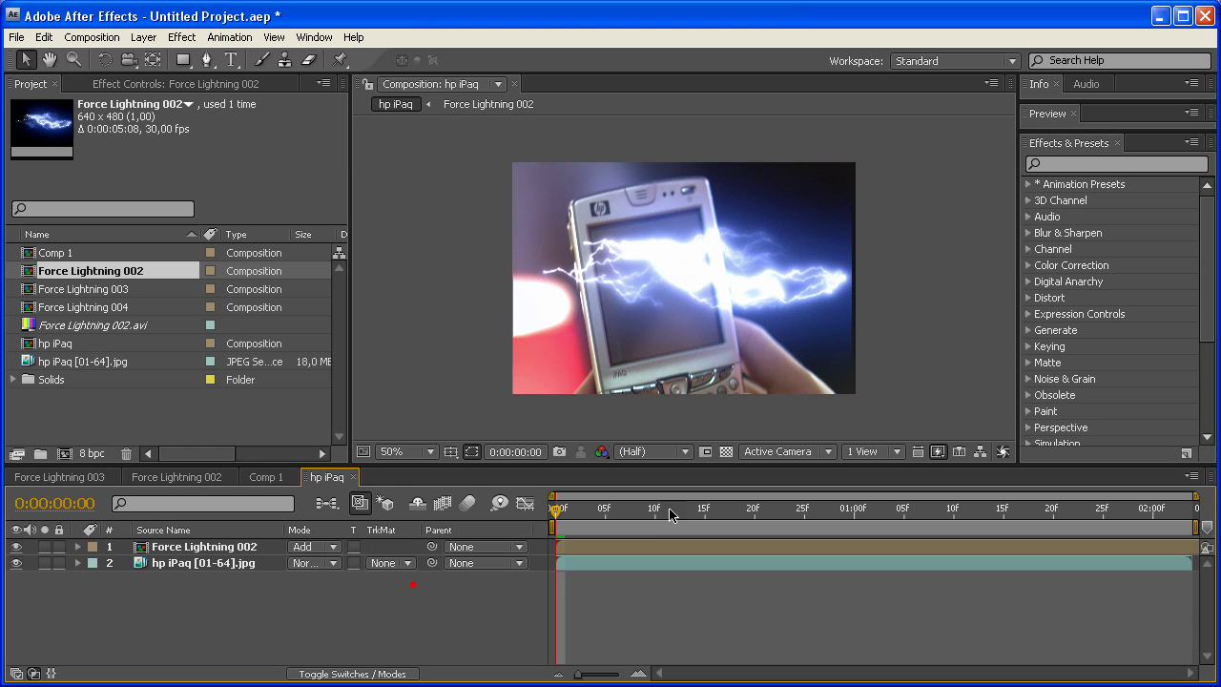
drag(668, 511, 696, 513)
scroll(712, 302, up, 2)
scroll(712, 323, down, 2)
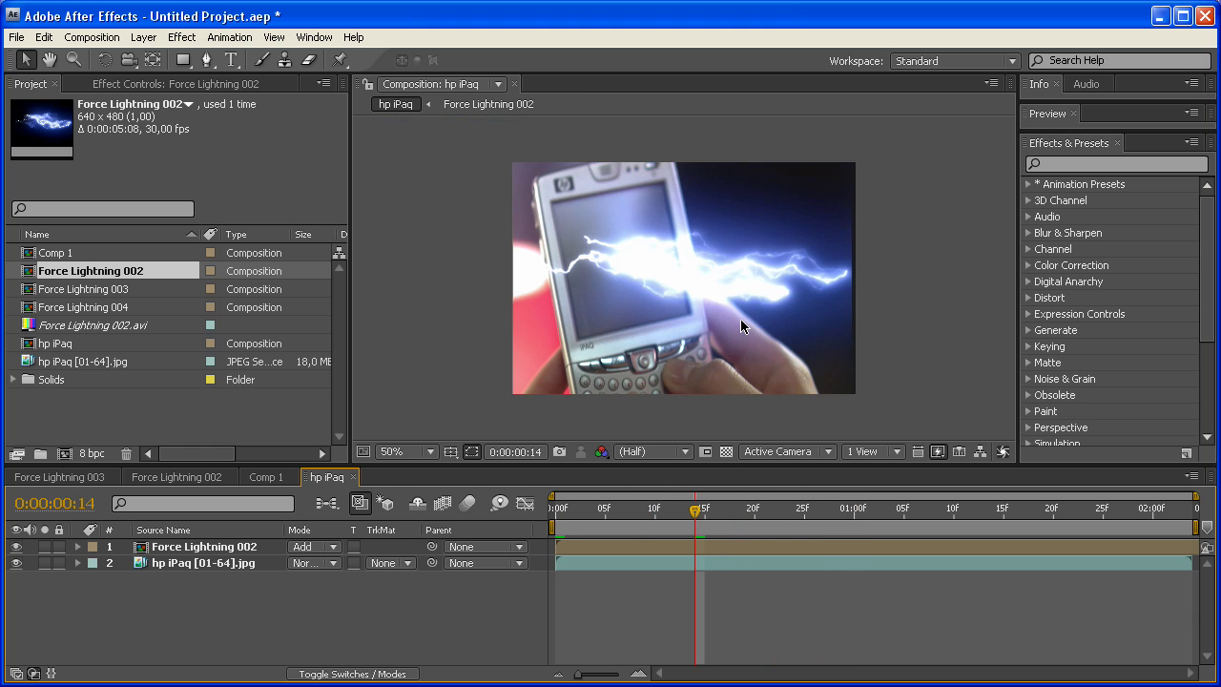
- Scale the lightning layer up slightly, then scrub the composite to check it
click(253, 549)
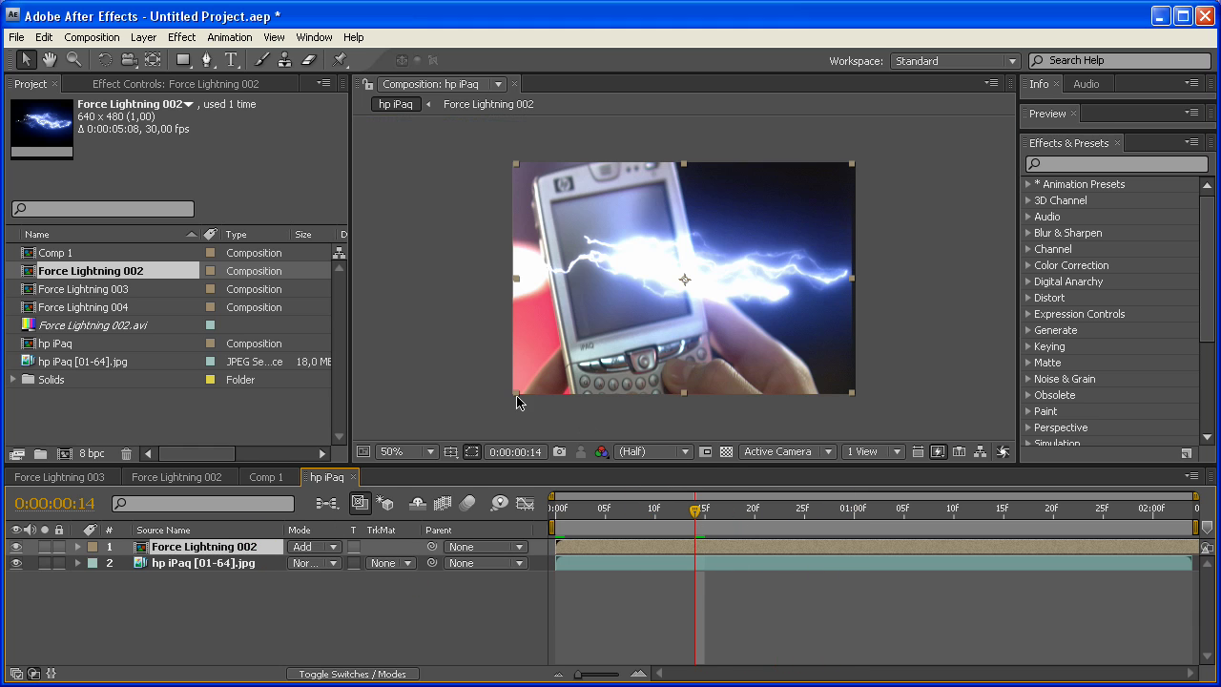
drag(516, 393, 508, 404)
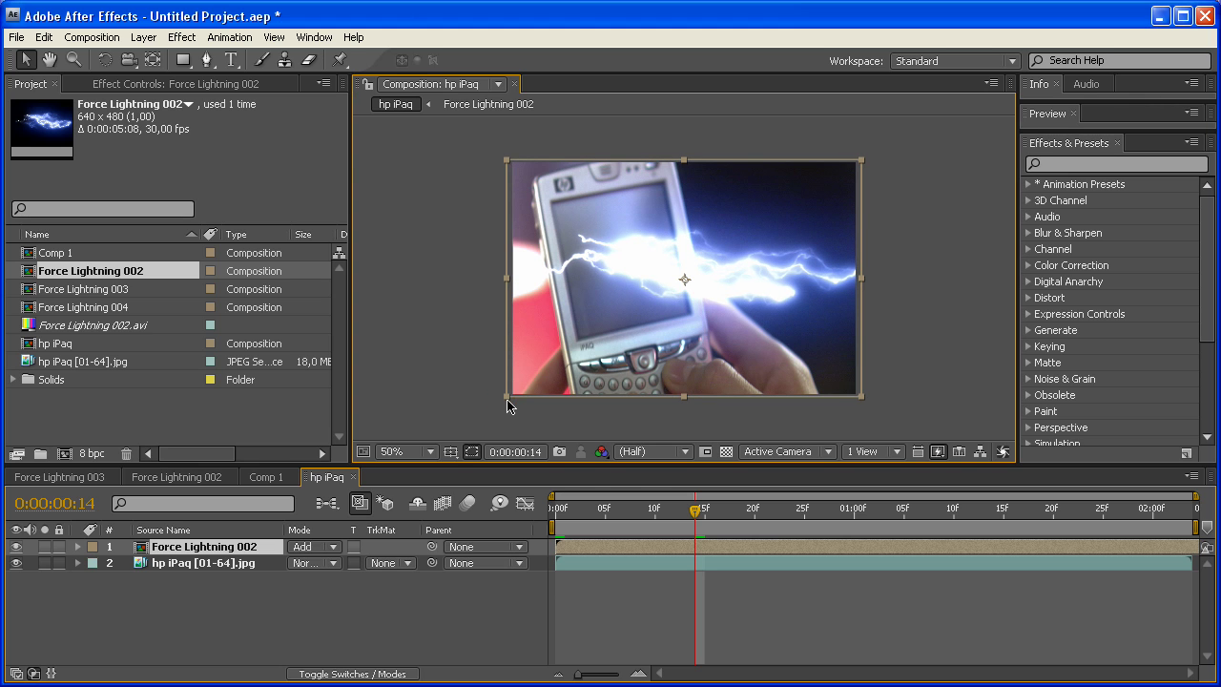
click(425, 625)
scroll(674, 311, up, 2)
scroll(677, 308, down, 2)
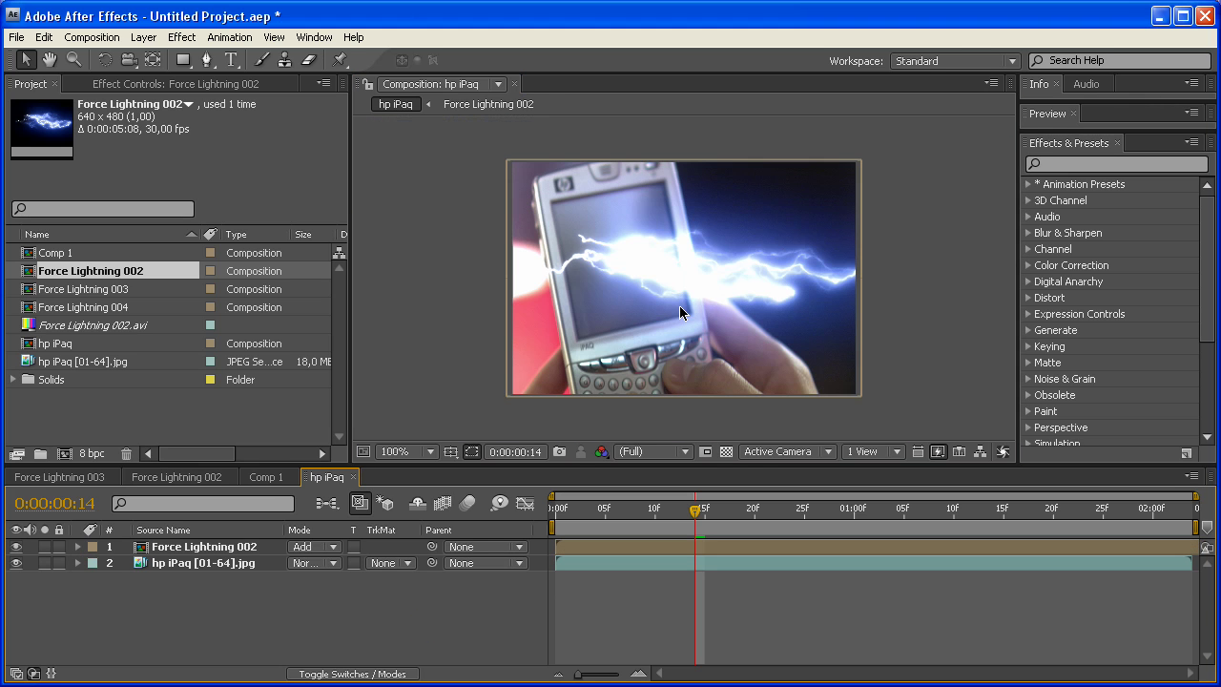
drag(702, 515, 935, 515)
drag(746, 516, 556, 514)
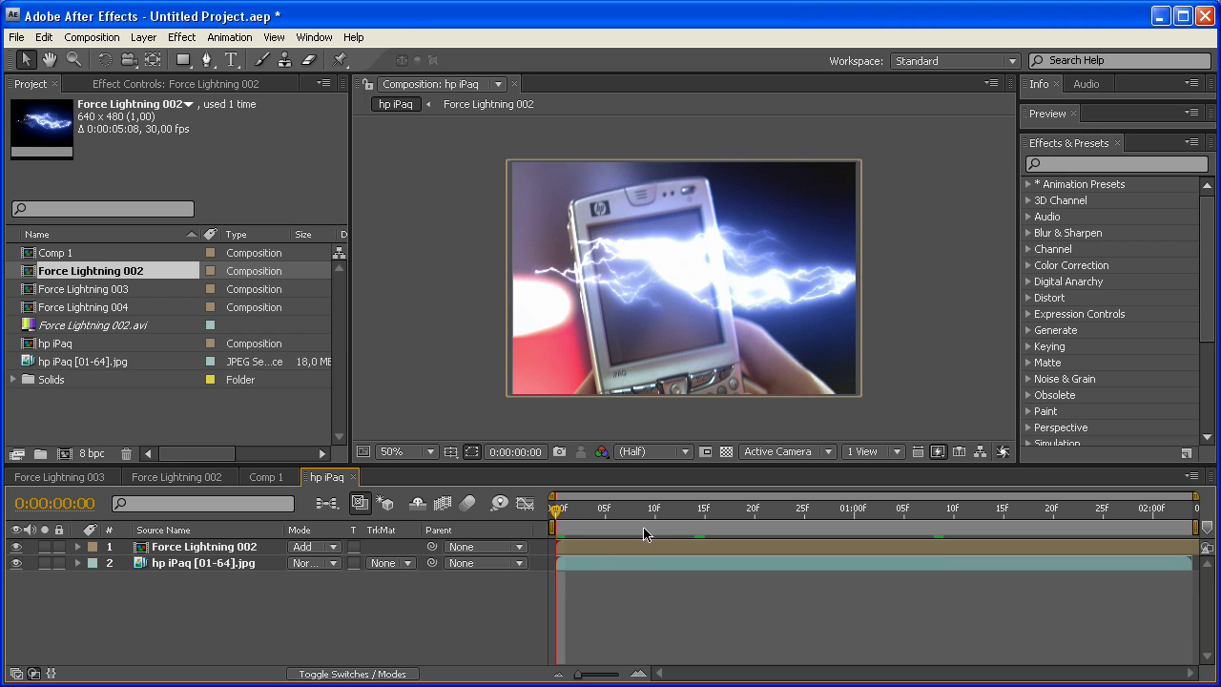
- In Force Lightning 003, briefly show the colour-bar source layer, then hide it and view at full size
click(68, 478)
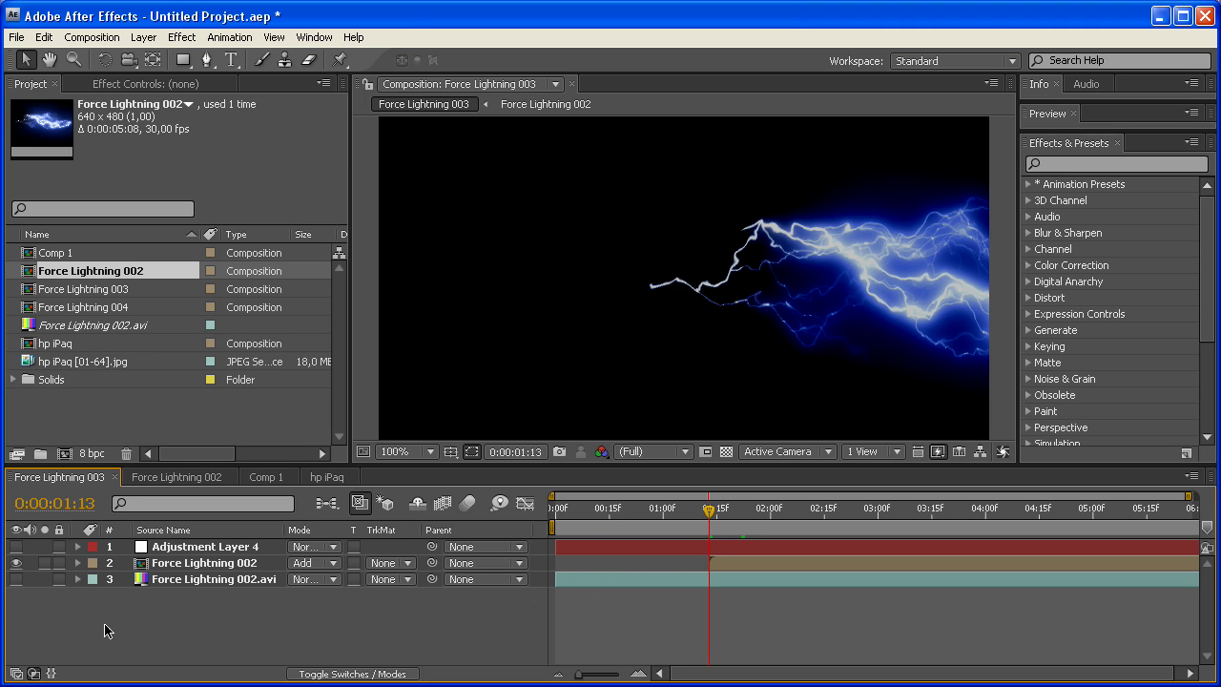
click(16, 580)
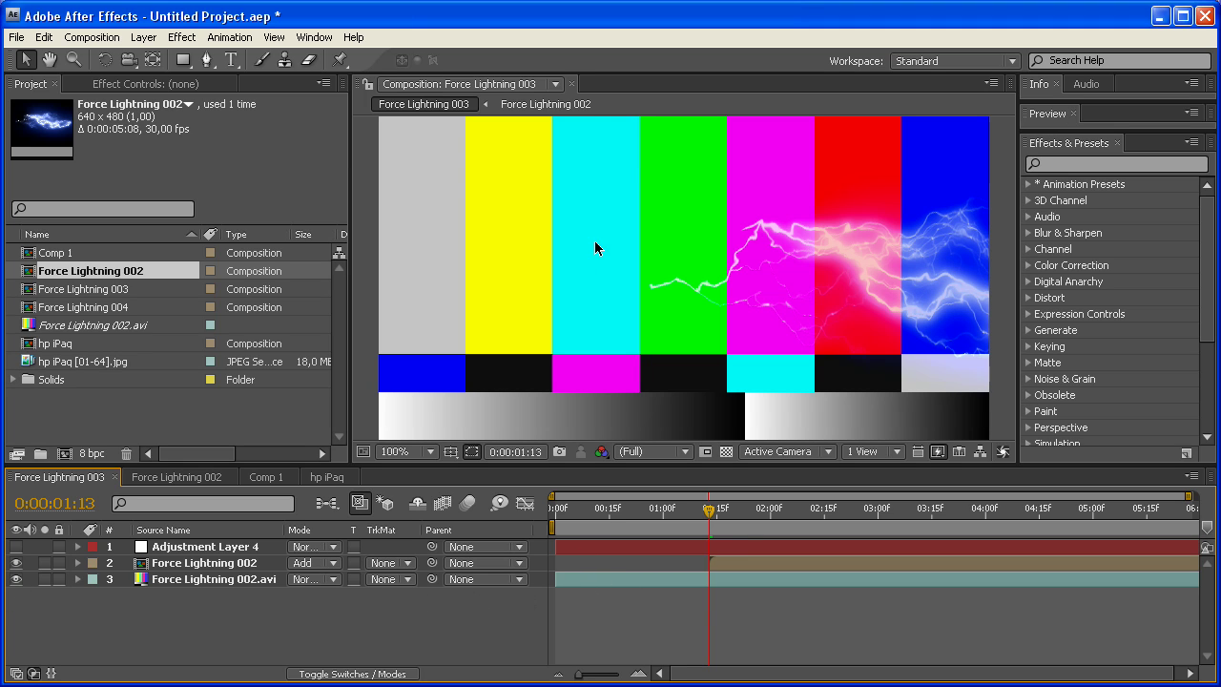
scroll(606, 254, down, 2)
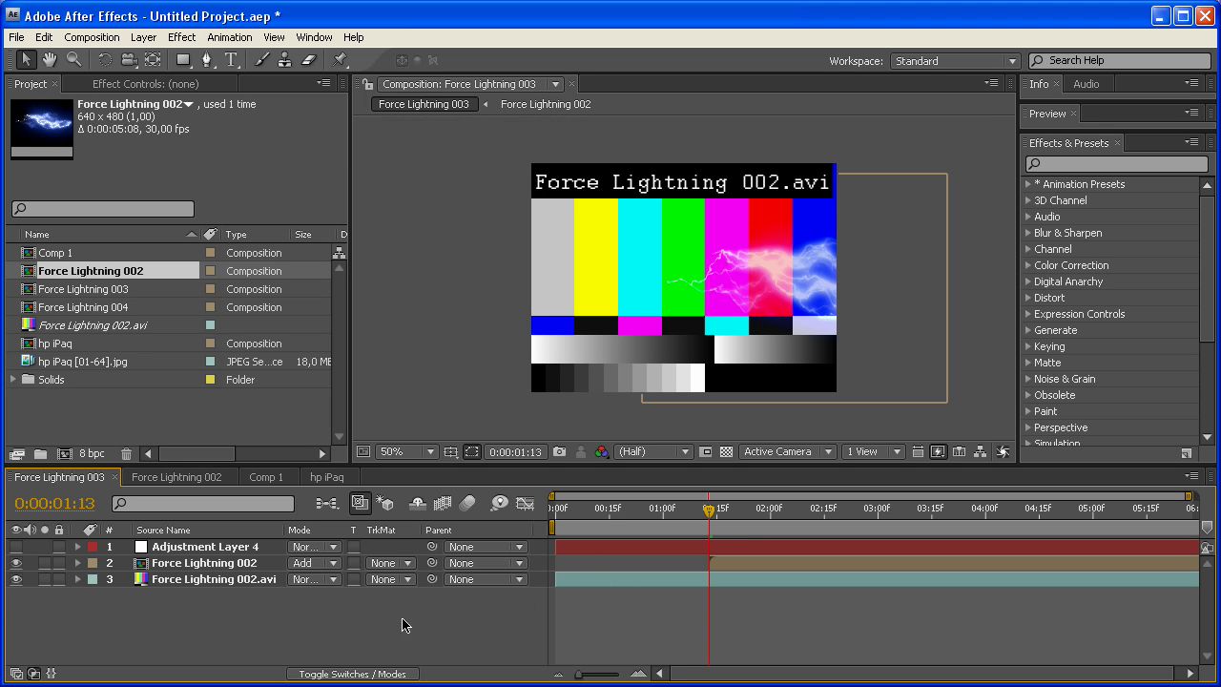
click(16, 579)
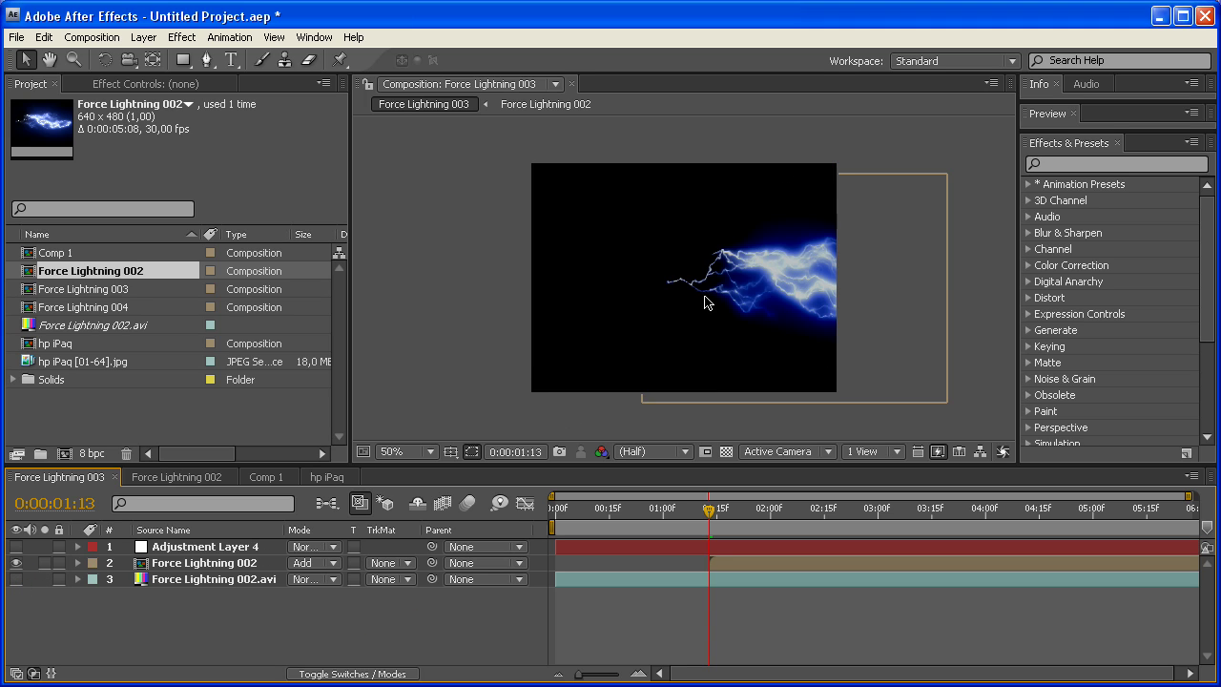
key(/)
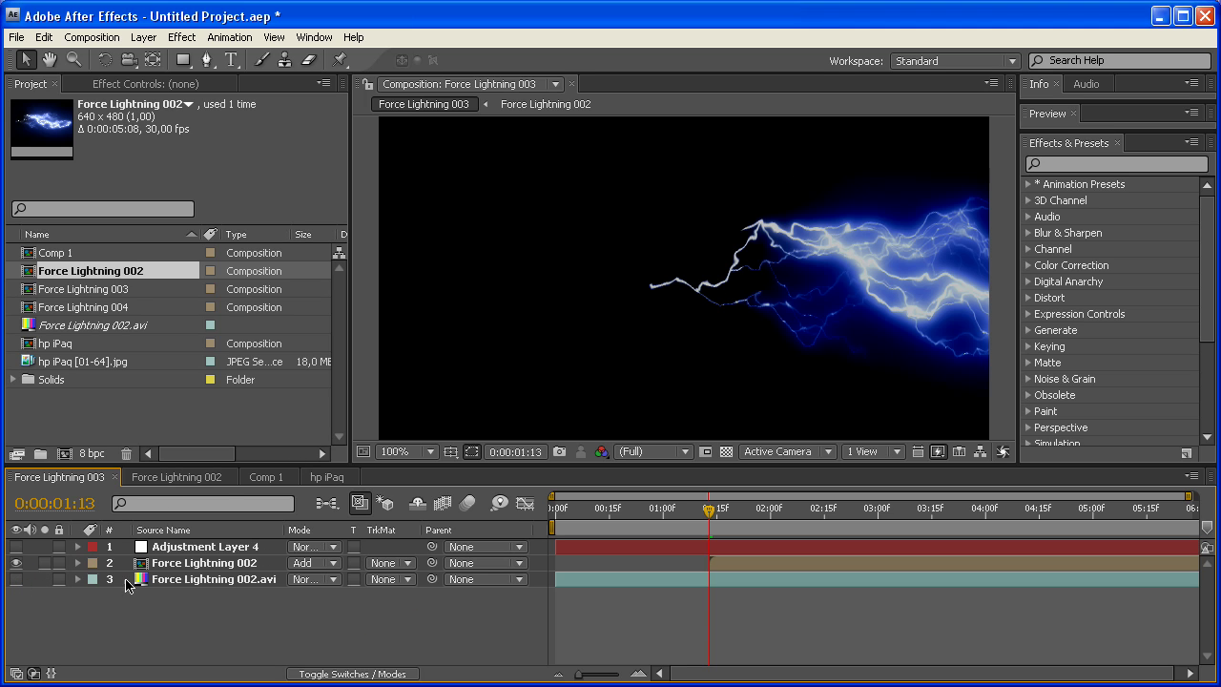
- Reveal and hide Force Lightning 002's opacity property, then play the lightning animation
click(208, 565)
key(t)
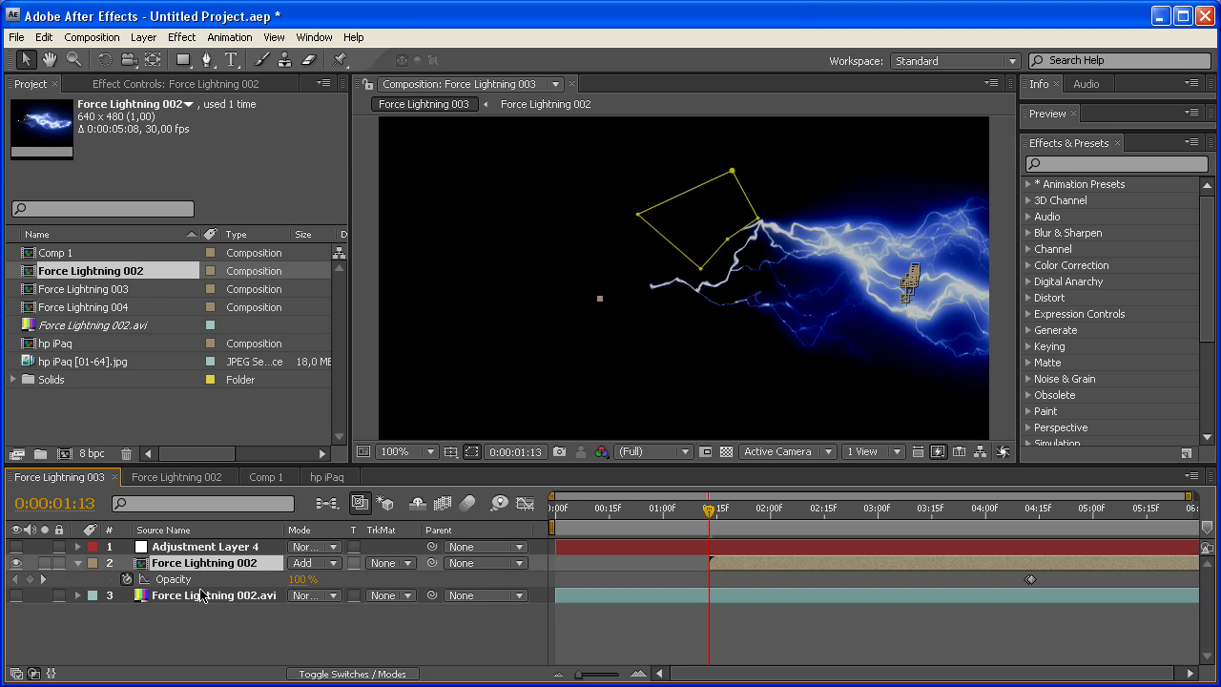
key(t)
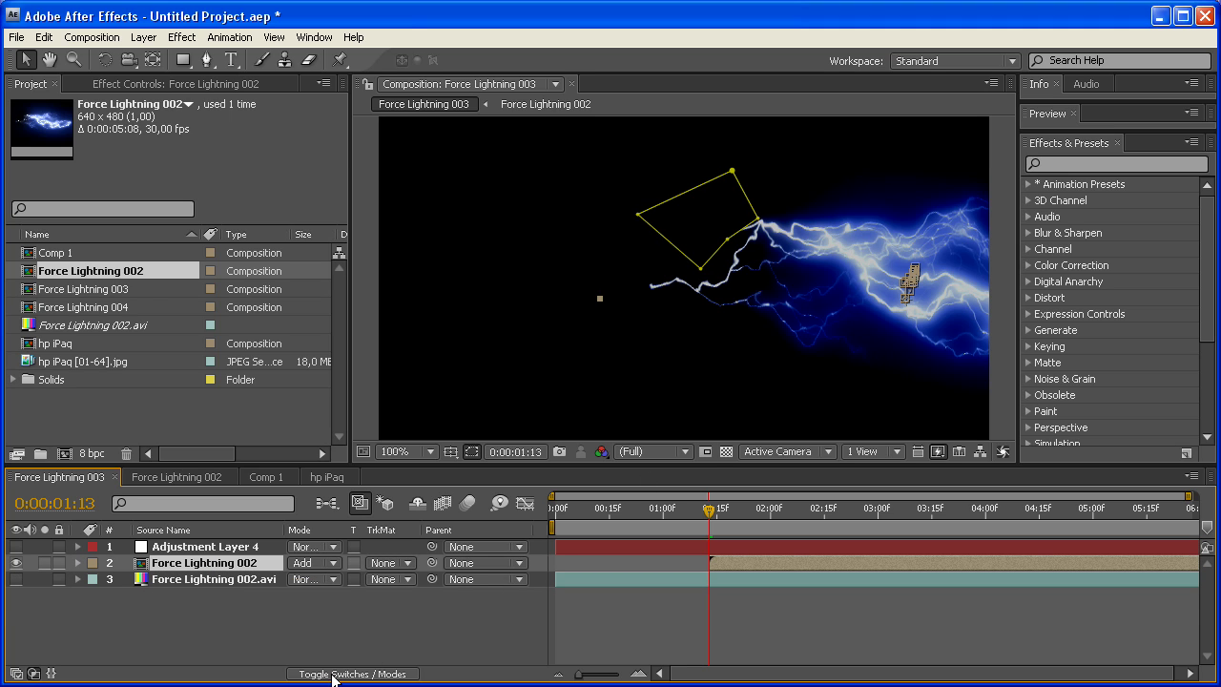
click(346, 655)
key(space)
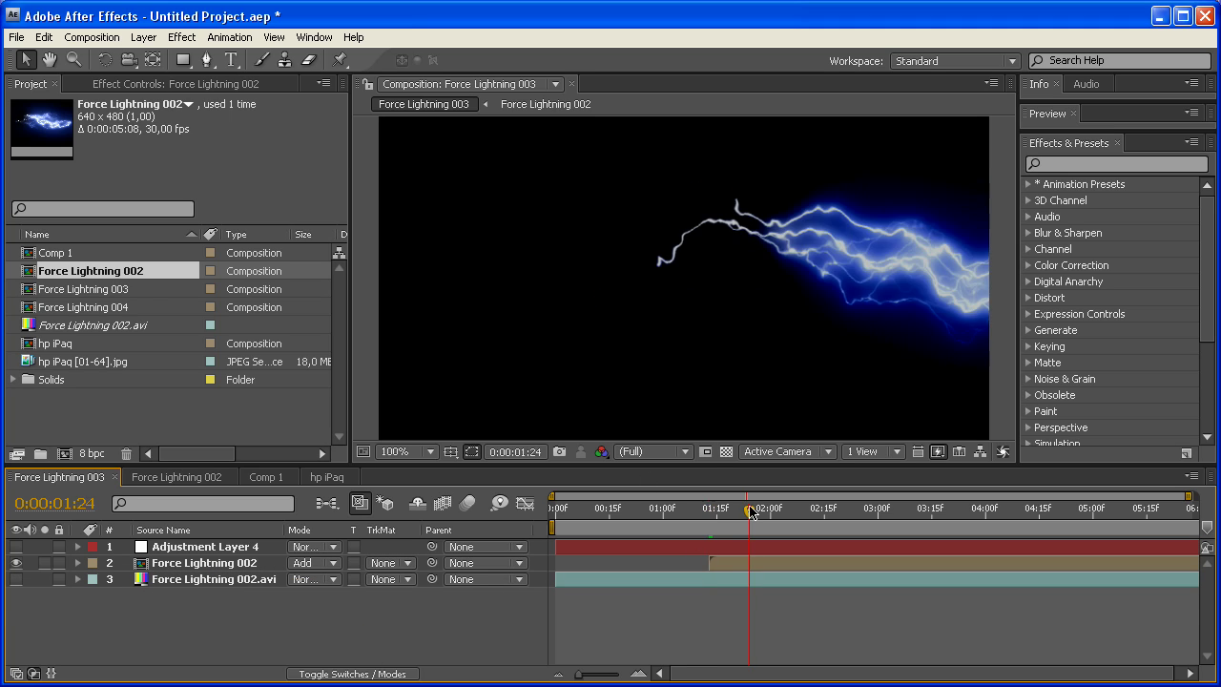
- Enable Adjustment Layer 4 and view its five colour-correction effects in Effect Controls
click(16, 548)
click(157, 549)
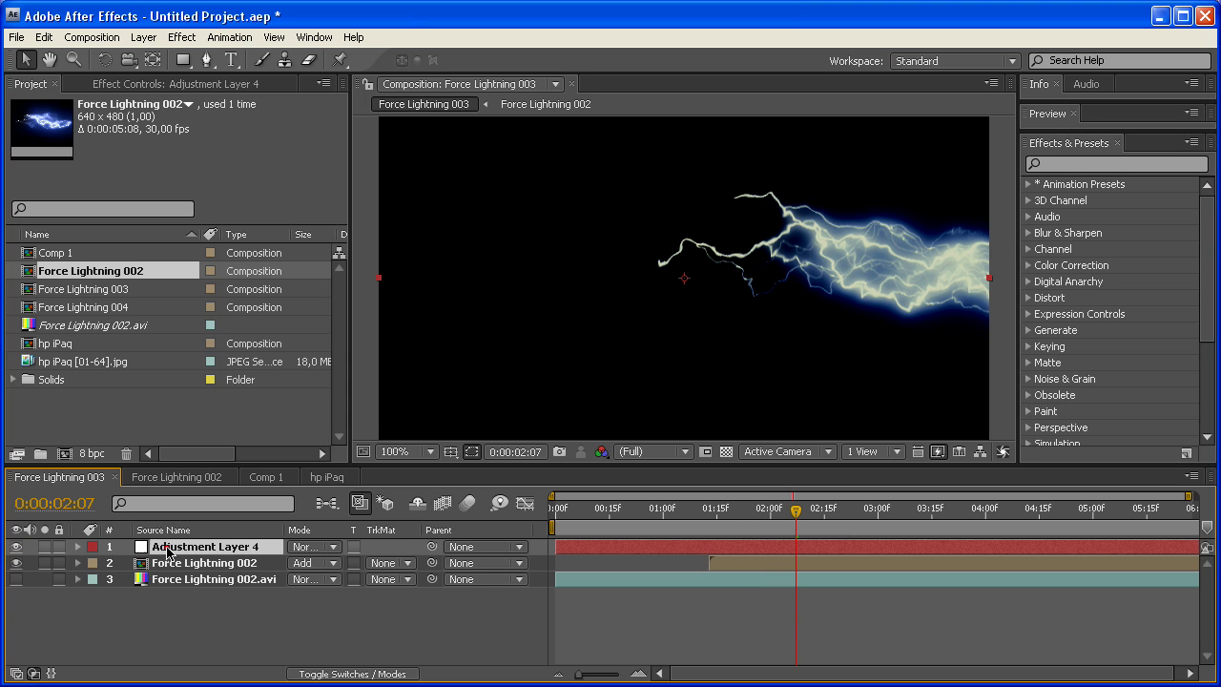
click(148, 84)
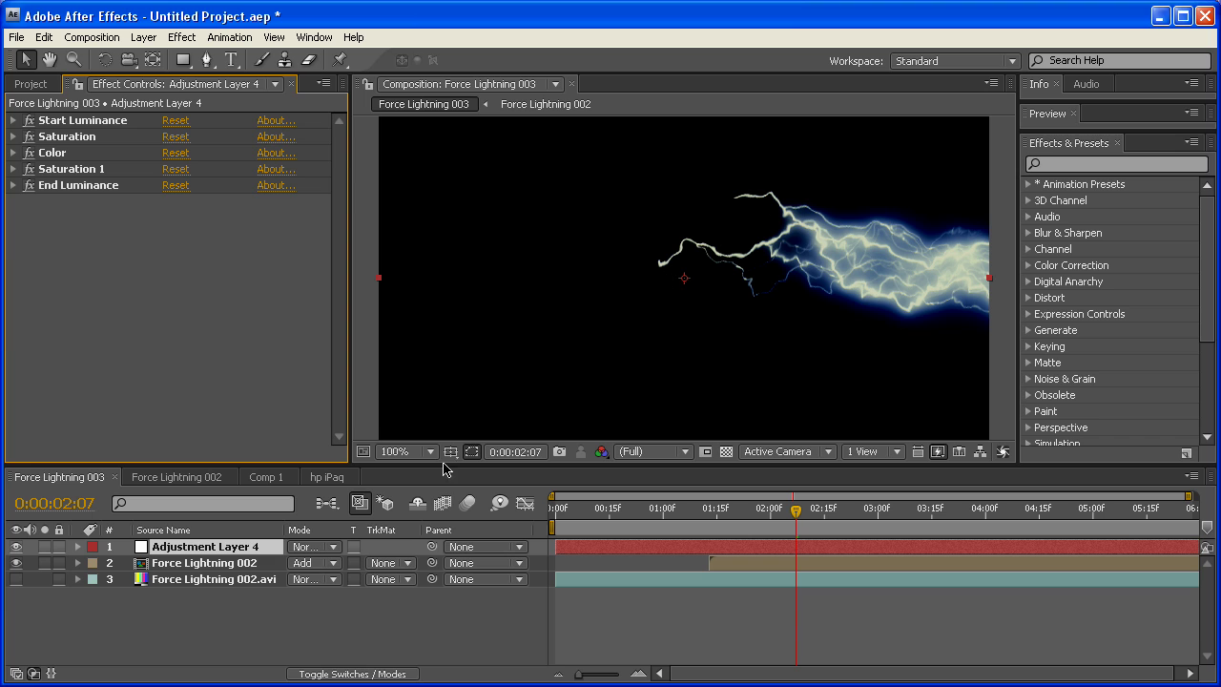
- Switch between the Force Lightning 002 and hp iPaq comps, ending on hp iPaq with nothing selected
click(188, 477)
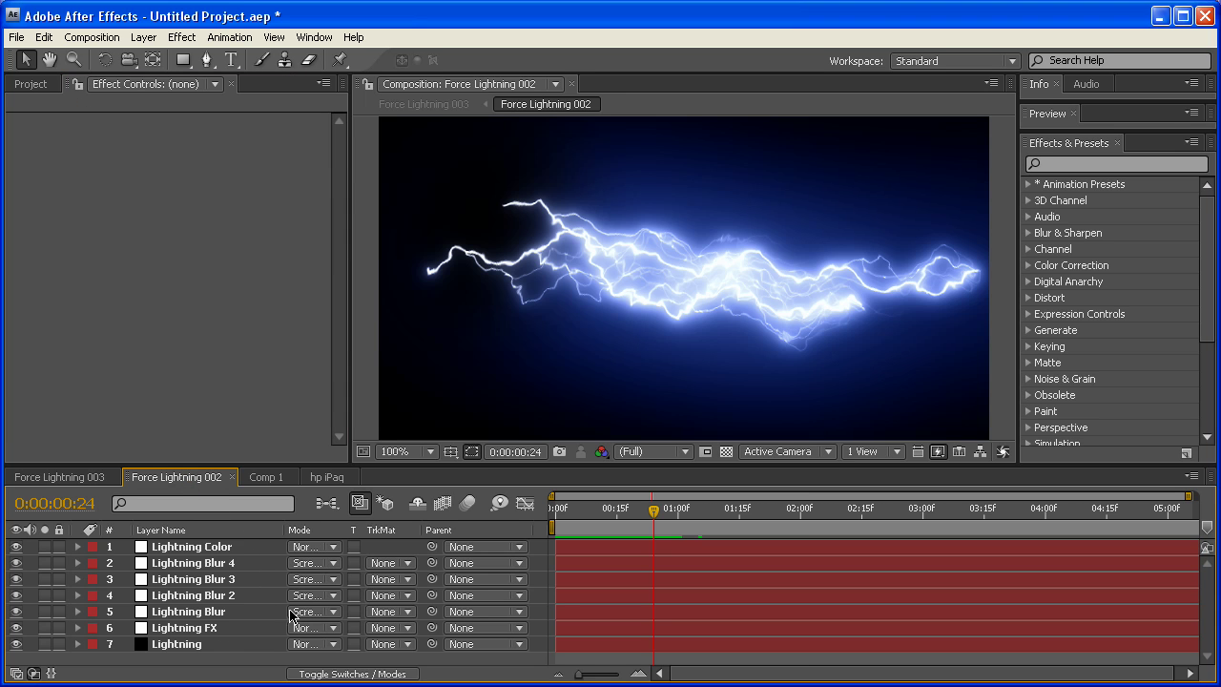
click(316, 480)
click(240, 550)
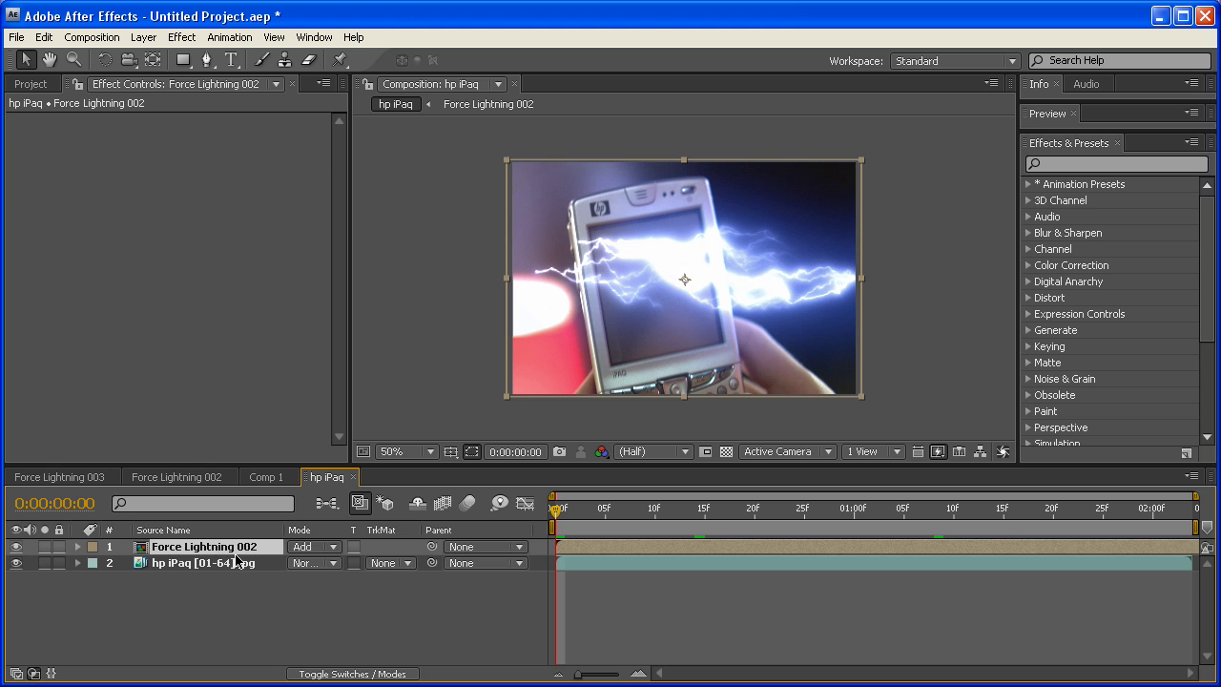
click(192, 477)
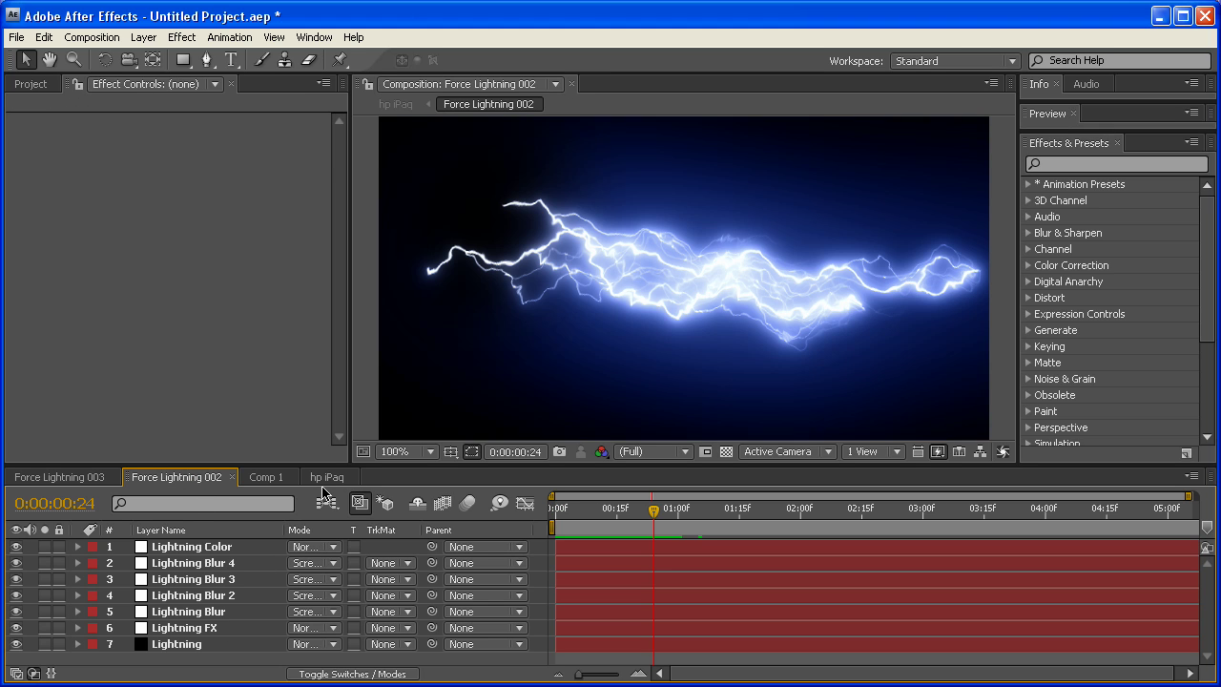
click(322, 478)
click(240, 593)
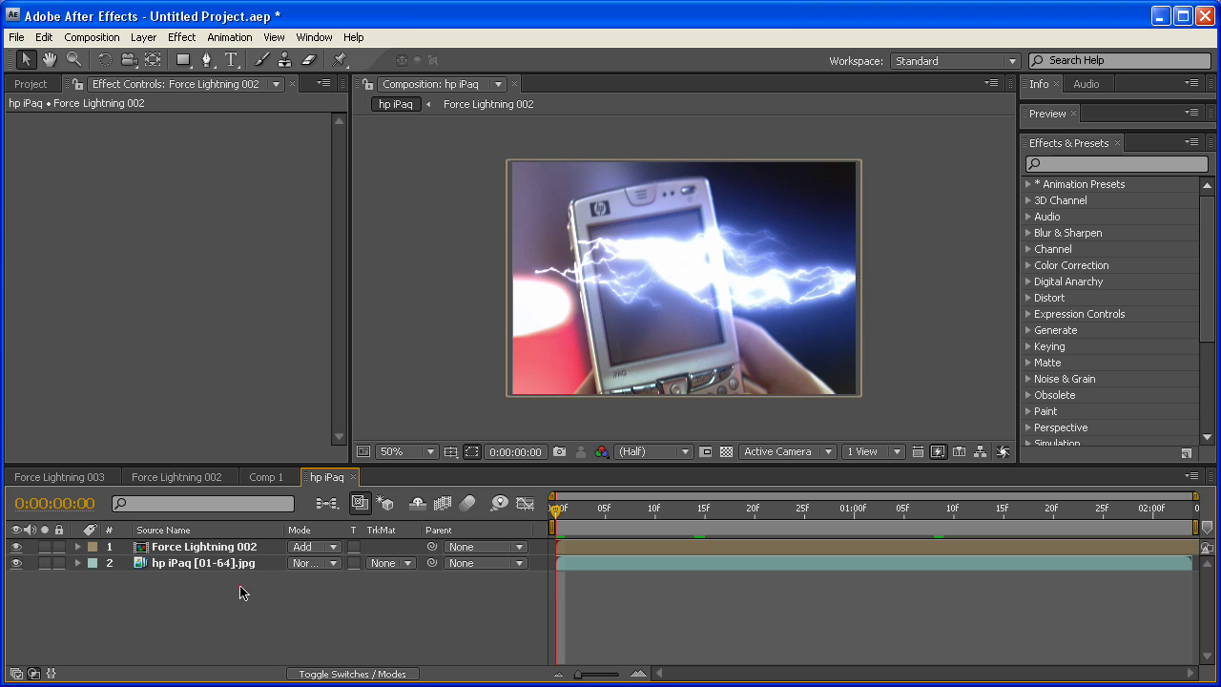